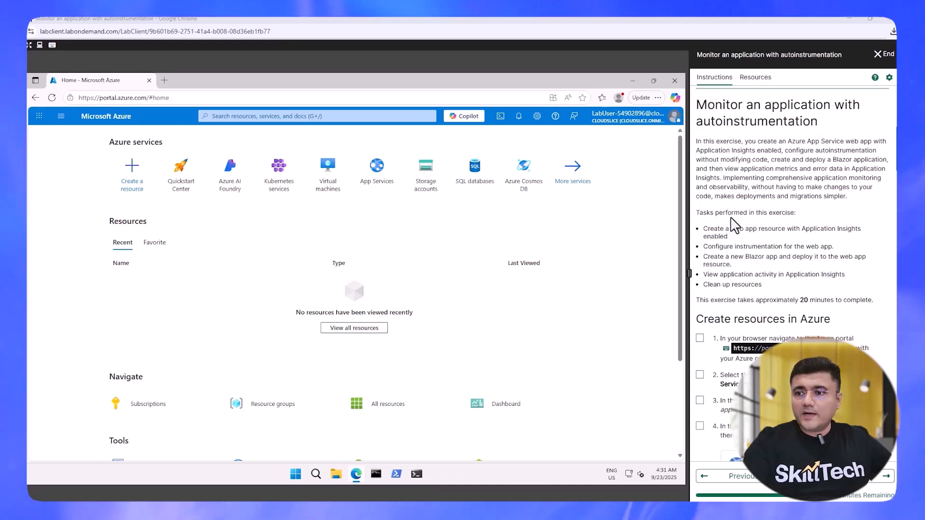
# Step: Mark the first two tasks under "Create resources in Azure" as completed in the lab instructions and read the following ones
pyautogui.scroll(-3, 737, 213)
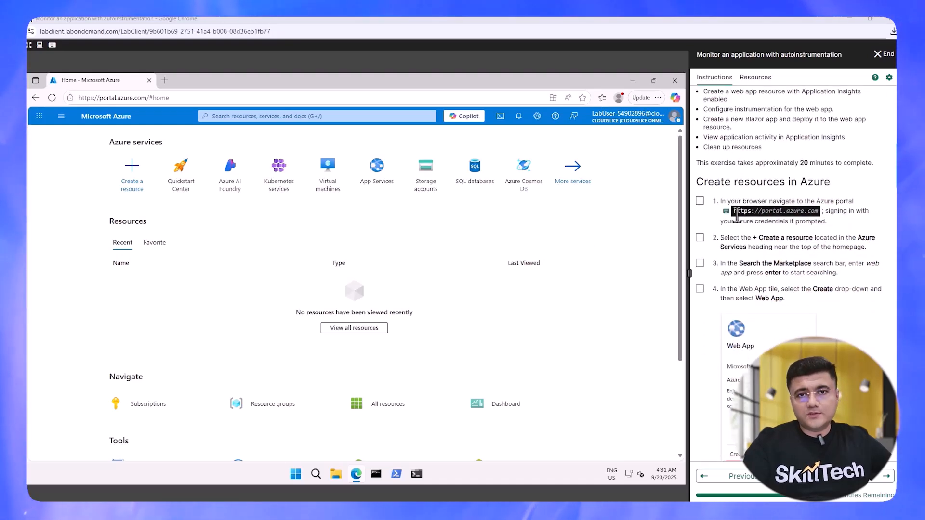
pyautogui.click(699, 201)
pyautogui.click(699, 237)
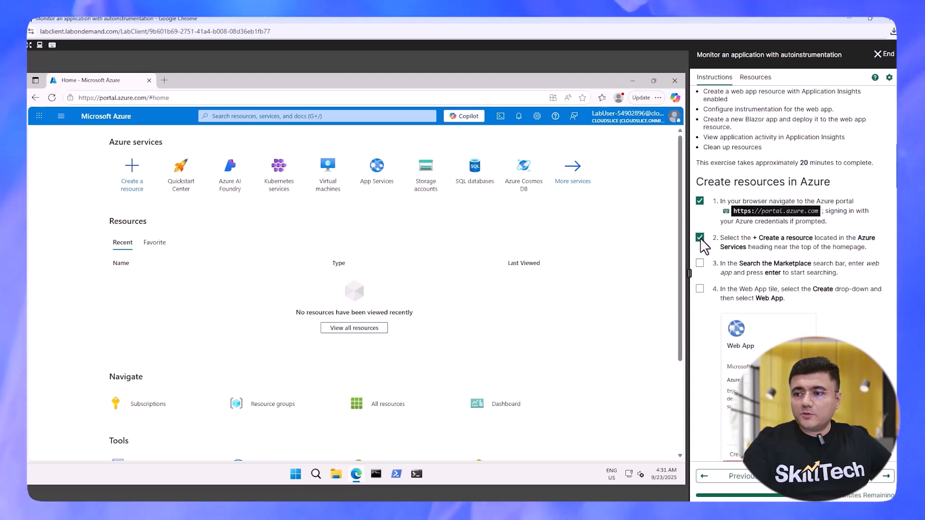
pyautogui.scroll(-1, 700, 241)
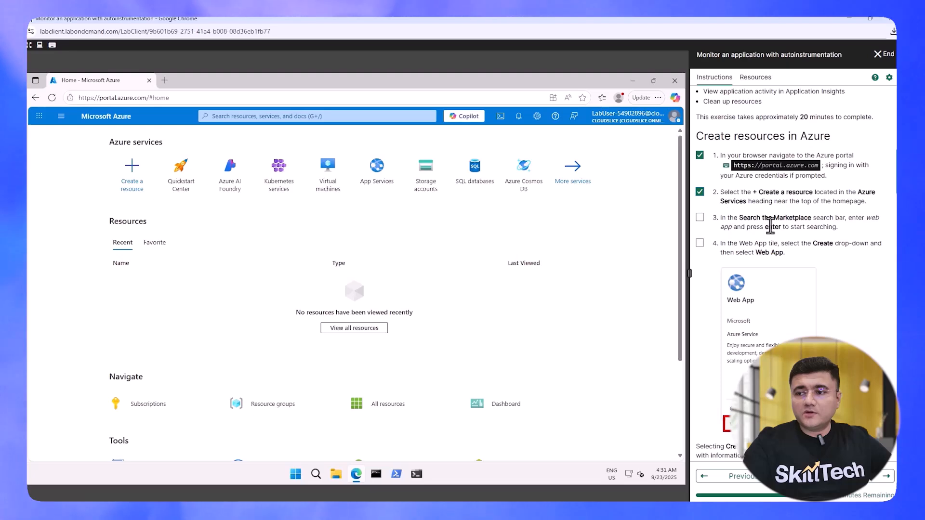
pyautogui.scroll(-1, 766, 224)
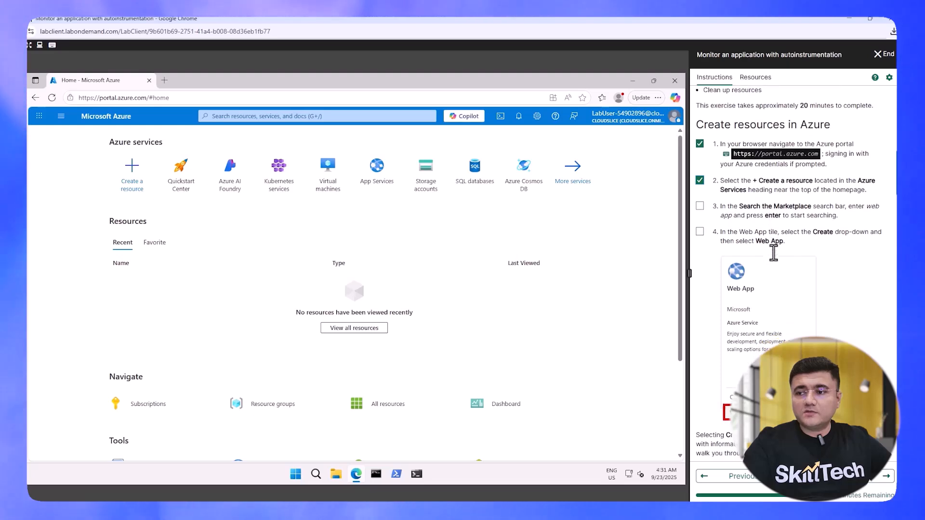
# Step: Start creating a Web App resource and mark lab tasks 3, 4 and the Basics task as completed
pyautogui.click(129, 185)
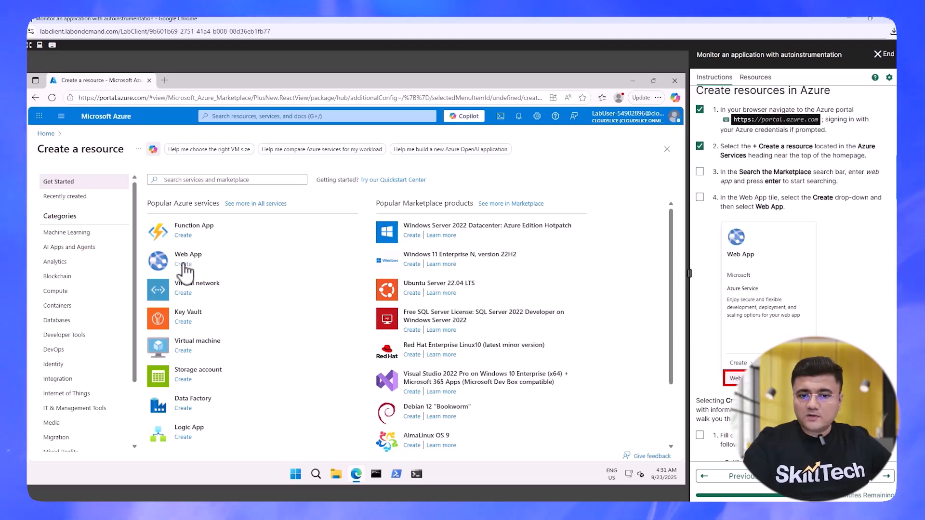
pyautogui.click(699, 171)
pyautogui.click(699, 197)
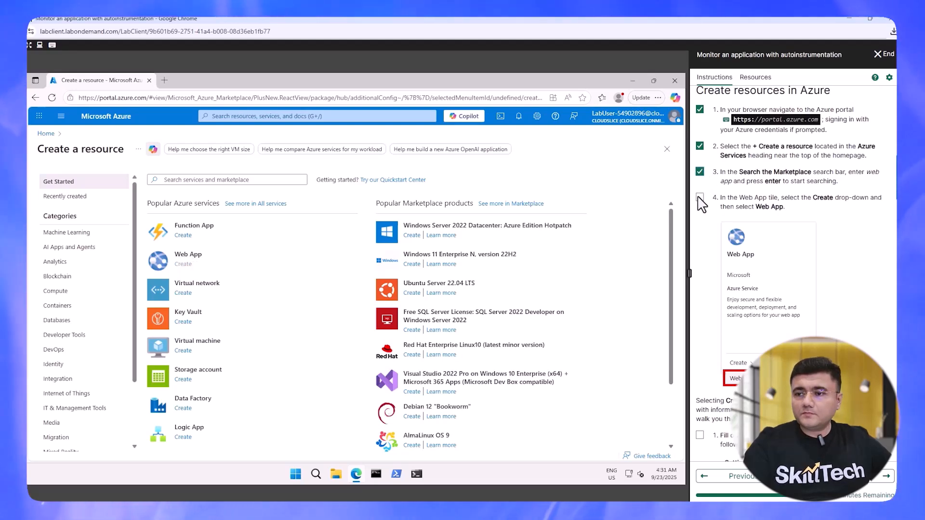
pyautogui.scroll(-1, 717, 245)
pyautogui.scroll(-3, 717, 245)
pyautogui.click(699, 250)
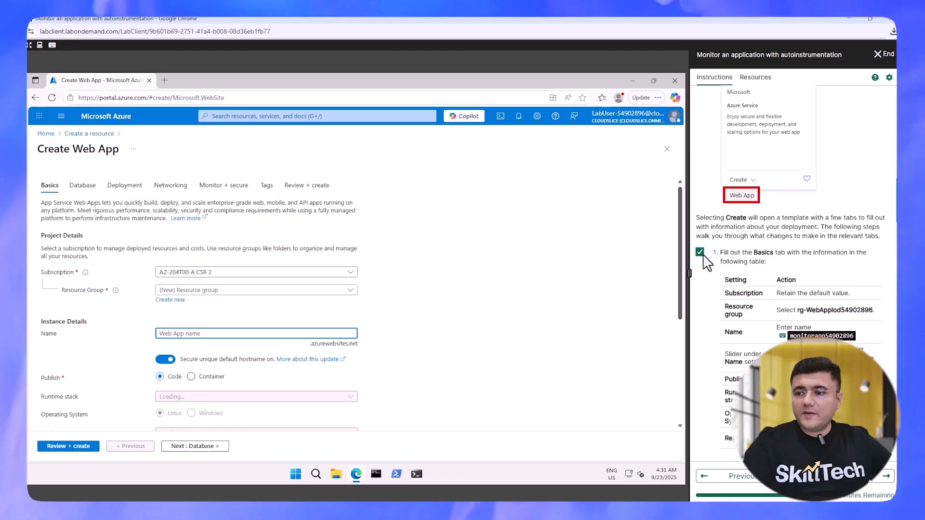
# Step: Set the resource group to rg-WebApplod54902896, name the web app monitorapp54902896 and turn off the secure unique default hostname
pyautogui.scroll(-4, 703, 256)
pyautogui.scroll(3, 707, 264)
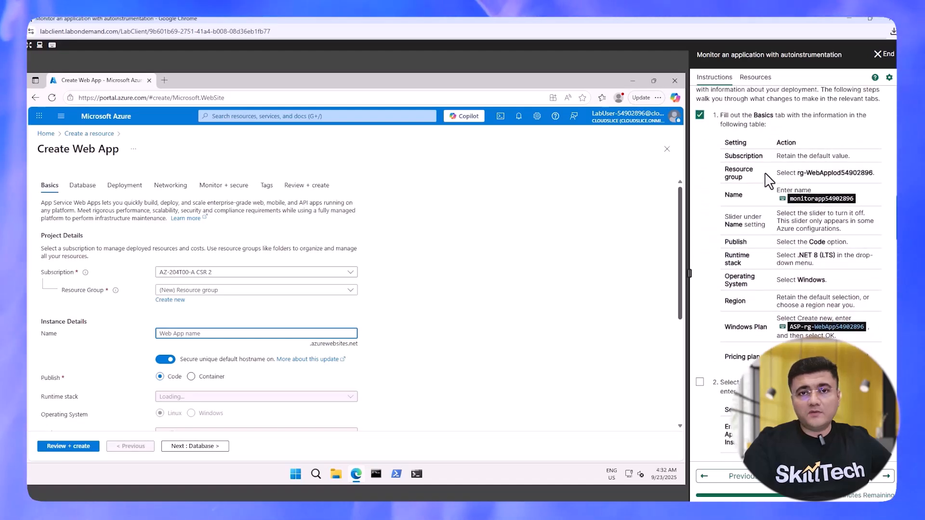
pyautogui.click(236, 291)
pyautogui.click(217, 325)
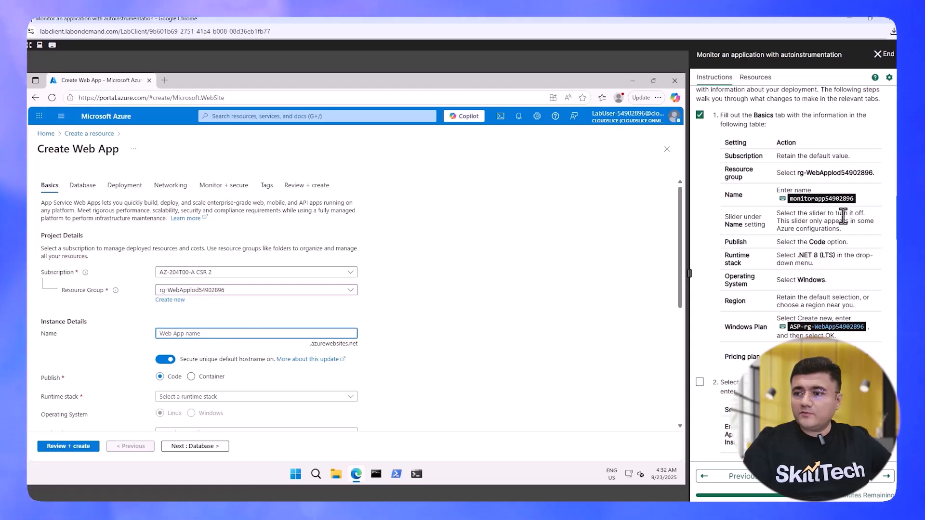
pyautogui.click(820, 198)
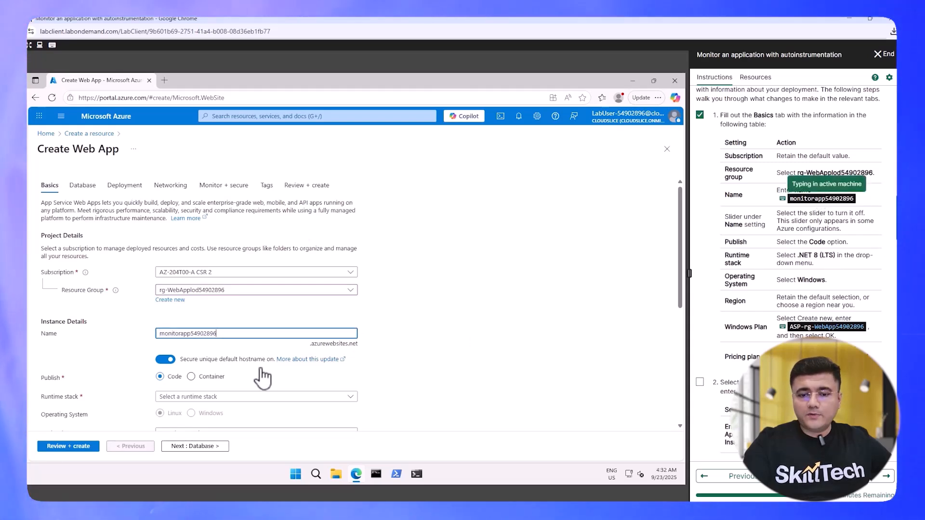
pyautogui.click(165, 360)
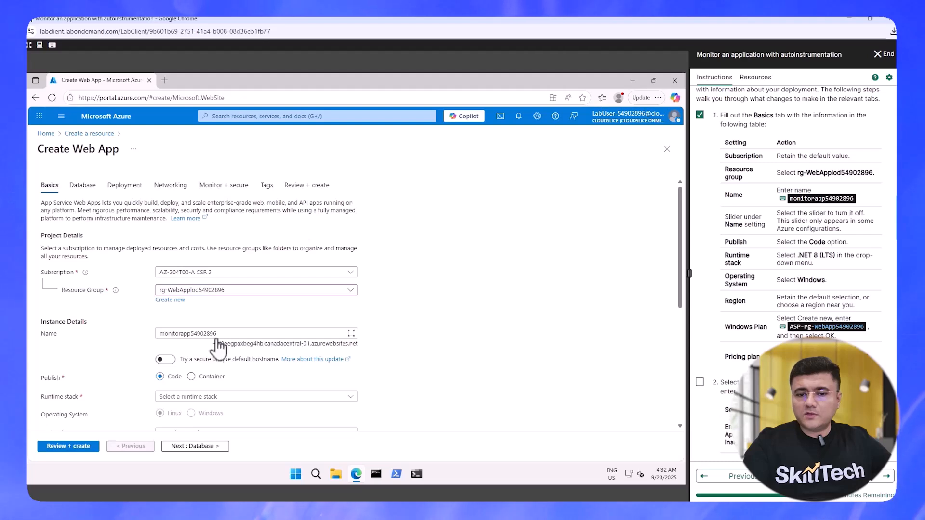
# Step: Set the web app's runtime stack to .NET 8 (LTS) with Windows as the operating system
pyautogui.scroll(-2, 236, 343)
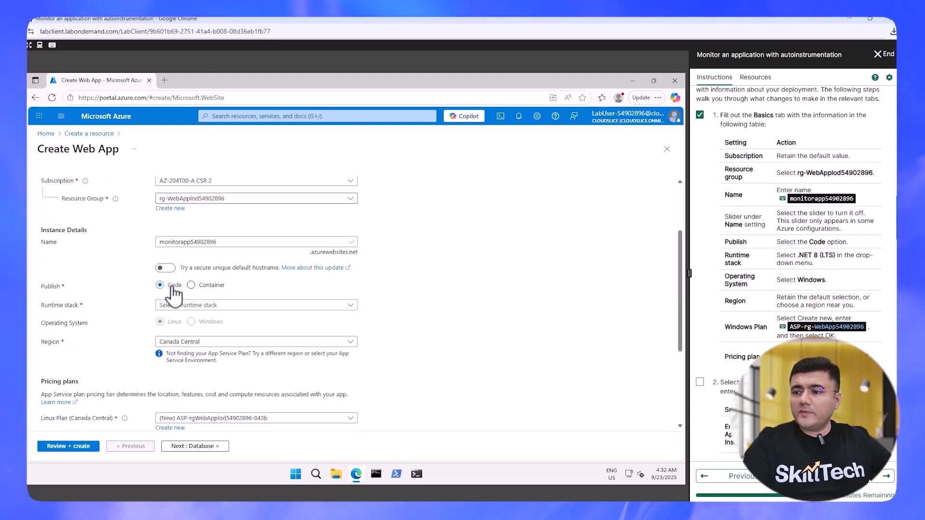
pyautogui.click(202, 307)
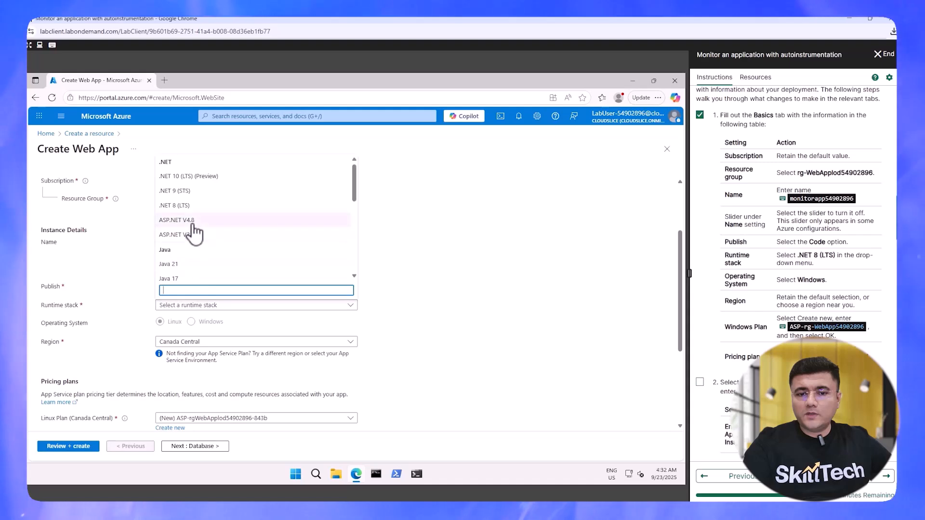
pyautogui.click(195, 205)
# Step: Create a new Windows App Service plan named ASP-rg-WebApp54902896 for the web app
pyautogui.scroll(-1, 776, 250)
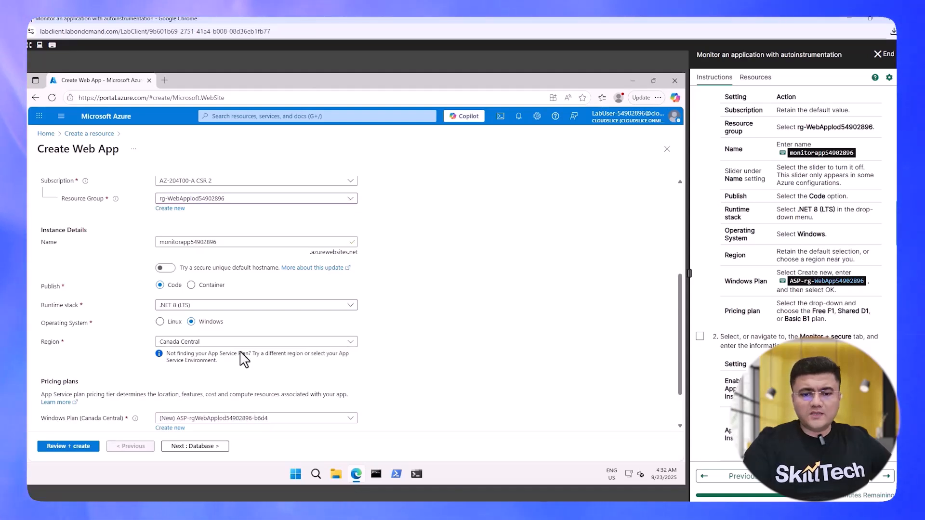
pyautogui.scroll(-2, 243, 359)
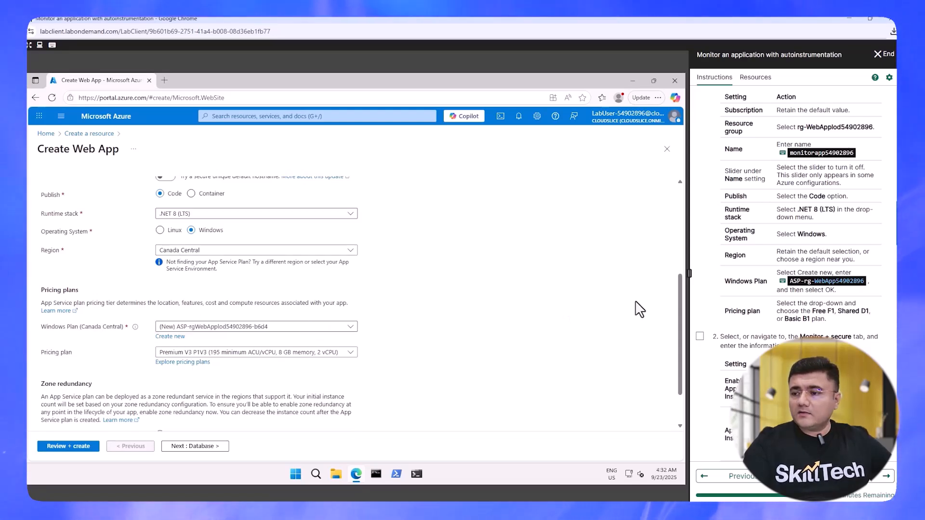
pyautogui.click(169, 336)
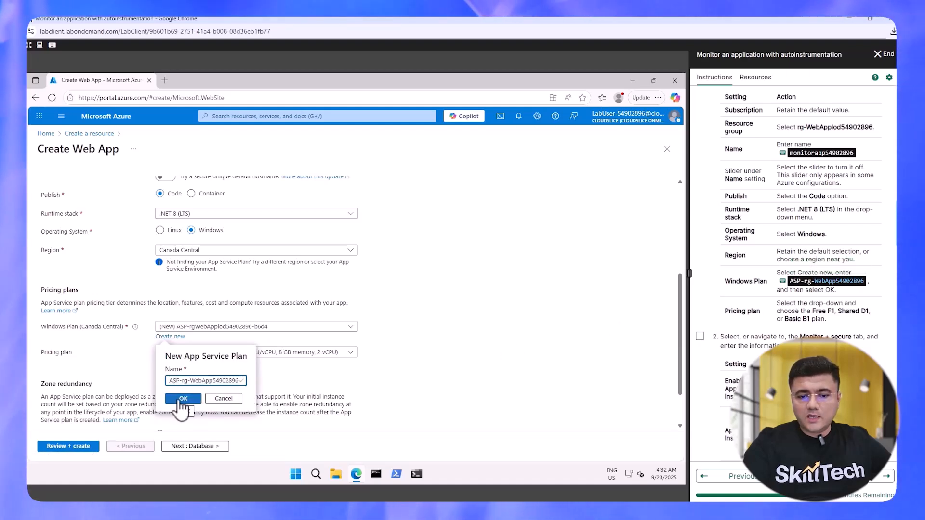
pyautogui.click(183, 400)
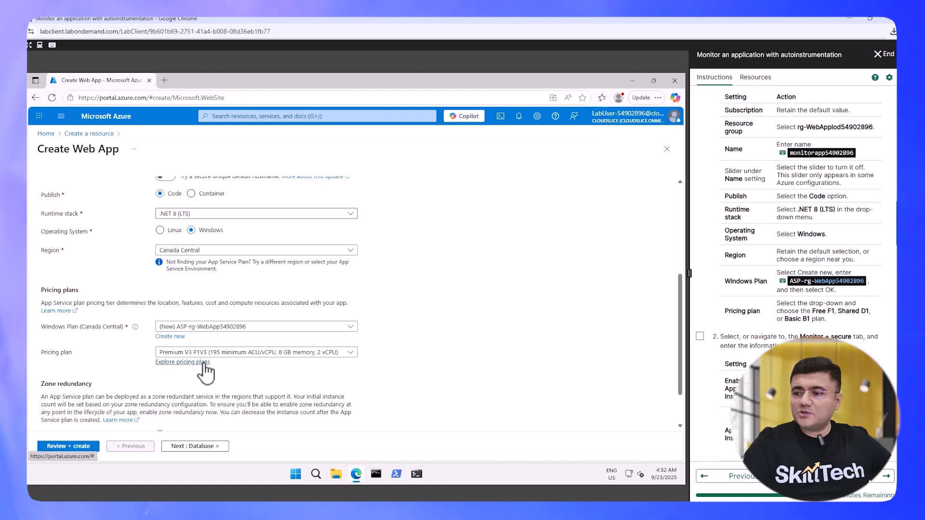
# Step: Choose the Free F1 pricing plan and continue to the Monitor + secure settings to check the Application Insights option
pyautogui.click(243, 354)
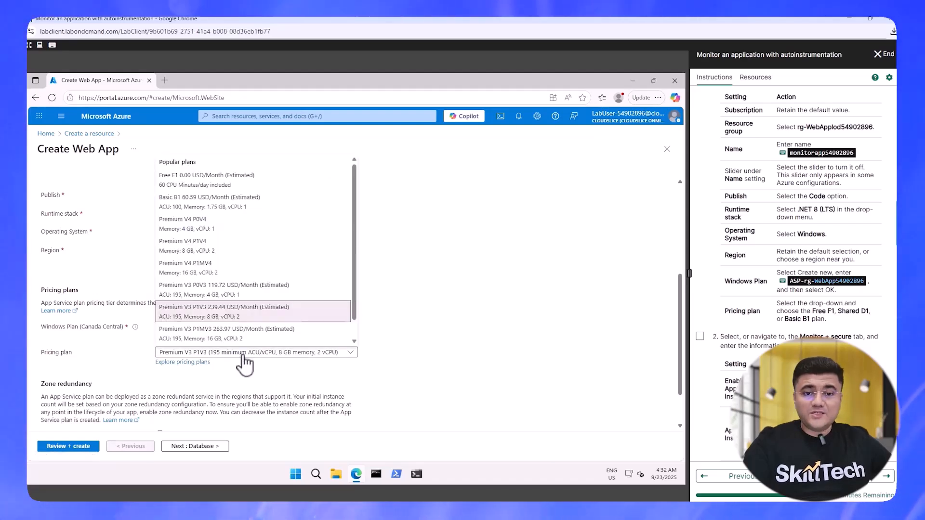
pyautogui.click(201, 179)
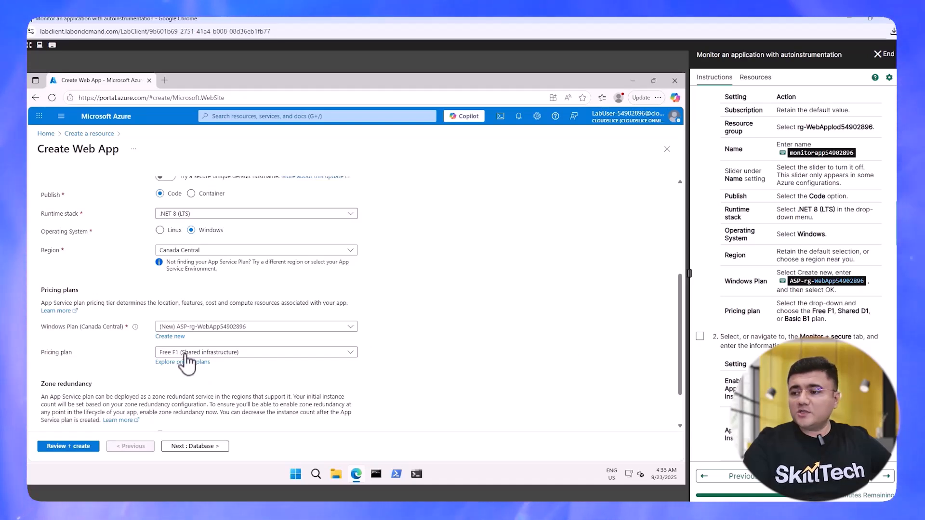
pyautogui.click(197, 447)
pyautogui.click(198, 447)
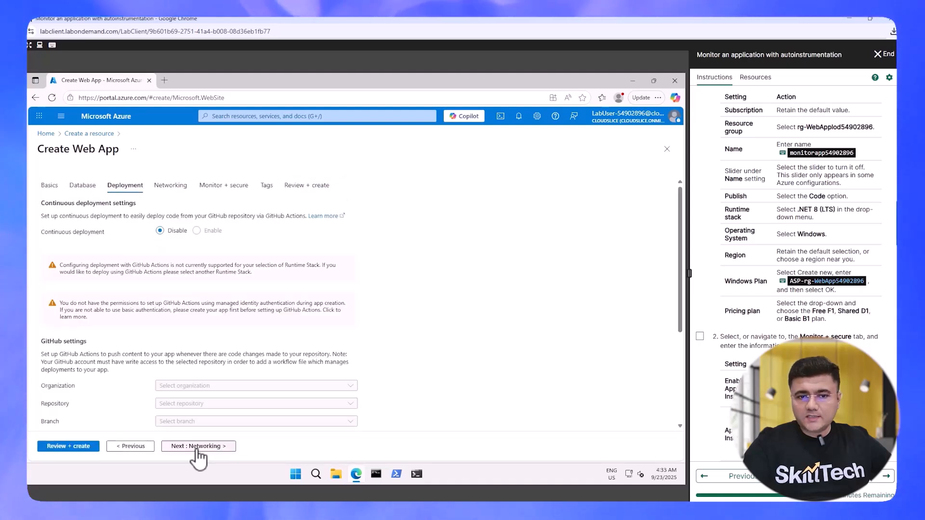
pyautogui.click(198, 447)
pyautogui.click(197, 447)
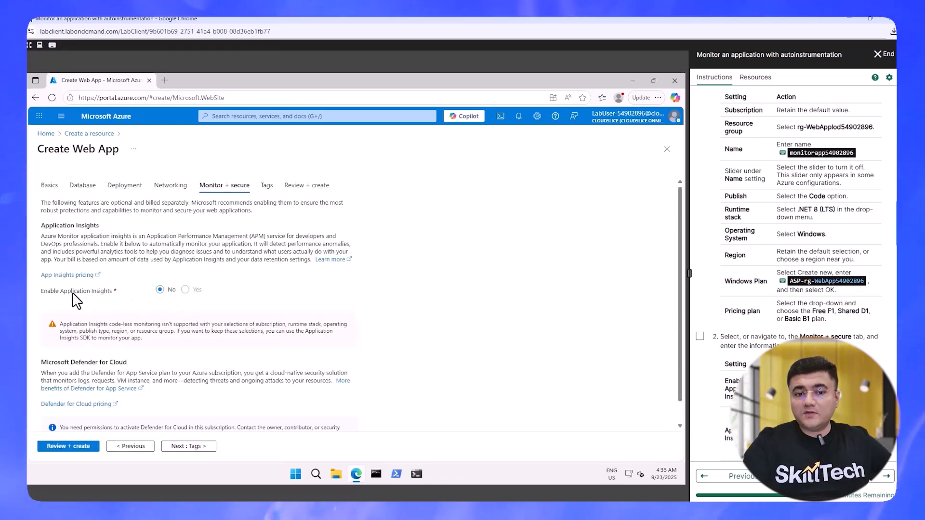
pyautogui.scroll(-2, 799, 241)
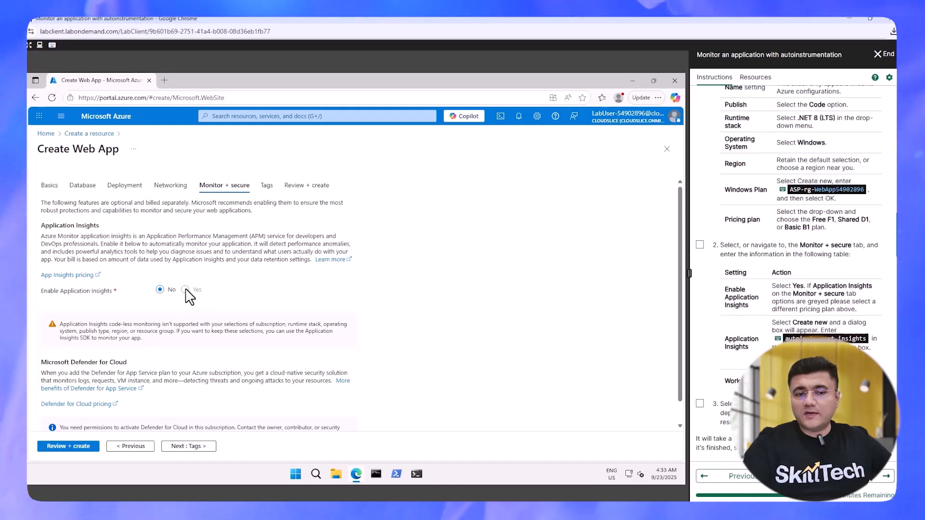
# Step: Return to the Basics settings and change the pricing plan to Basic B1
pyautogui.click(46, 191)
pyautogui.scroll(-5, 236, 356)
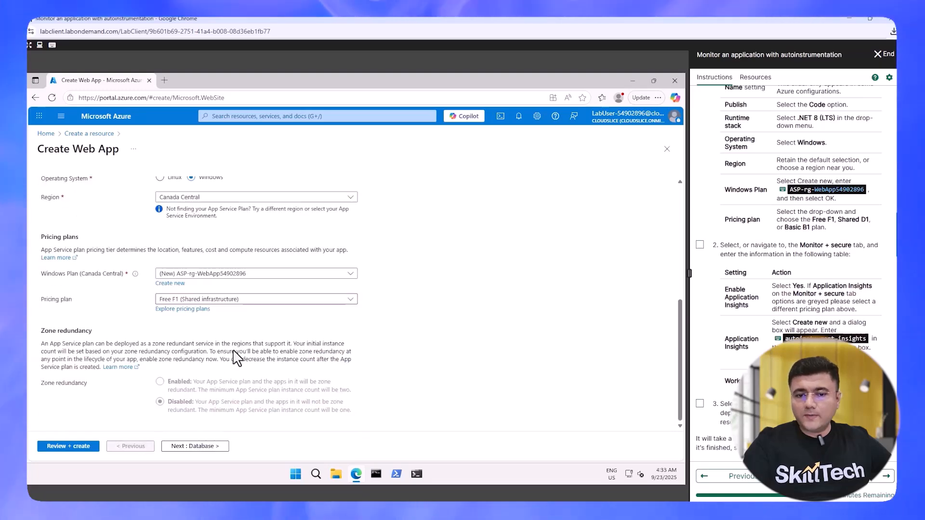
pyautogui.click(205, 301)
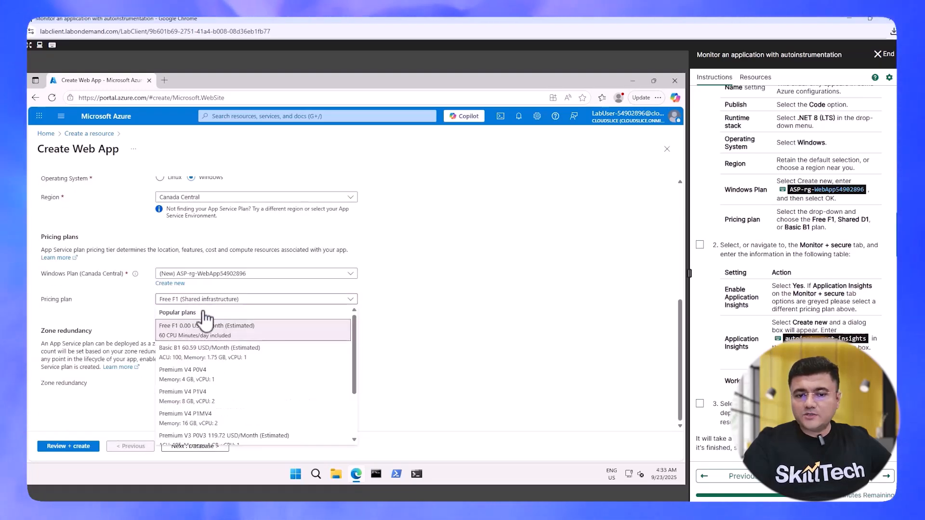
pyautogui.click(205, 352)
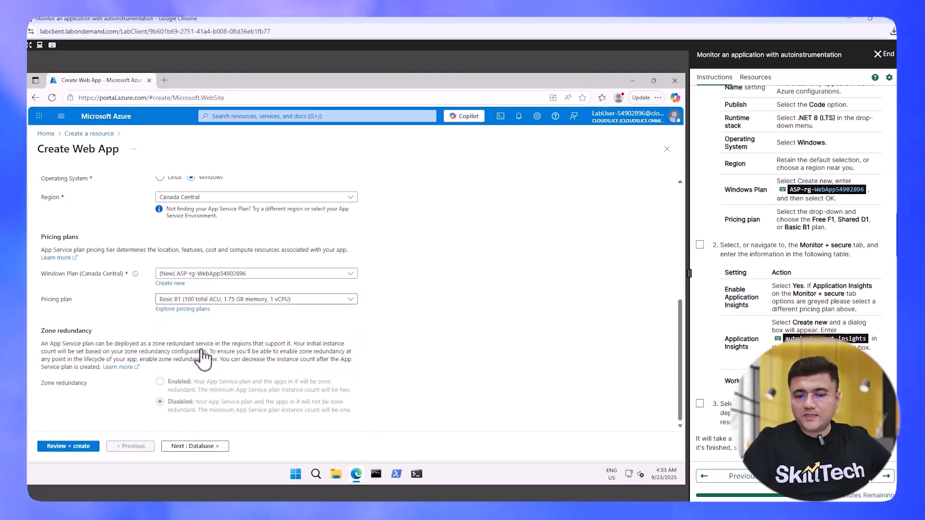
# Step: Advance to the Monitor + secure settings and enable Application Insights for the web app
pyautogui.click(193, 451)
pyautogui.click(193, 452)
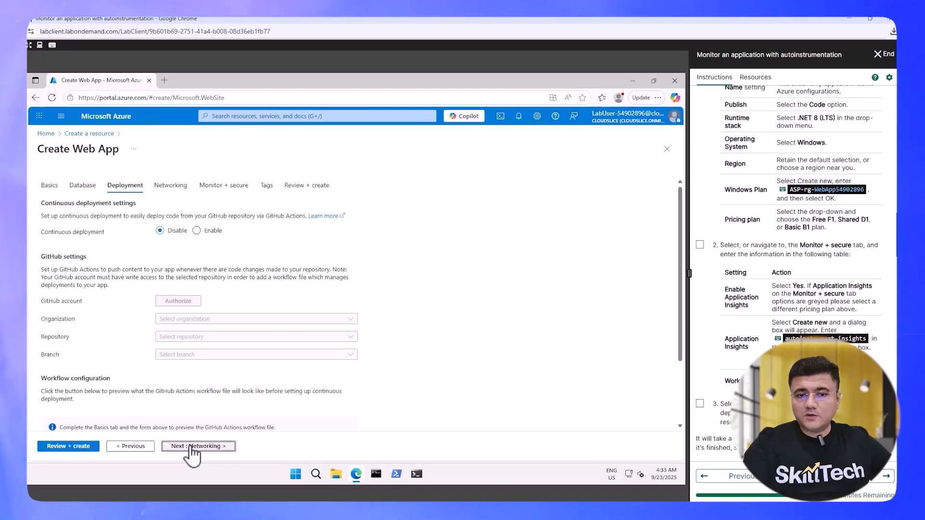
pyautogui.click(192, 448)
pyautogui.click(191, 447)
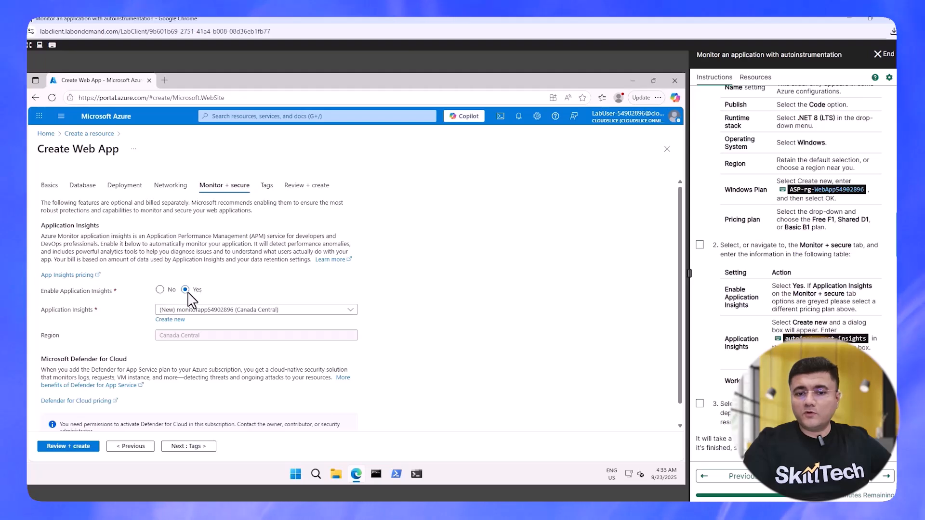
# Step: Create a new Application Insights resource named autoinstrument-insights in Canada Central, using a new workspace named Workspace
pyautogui.click(177, 320)
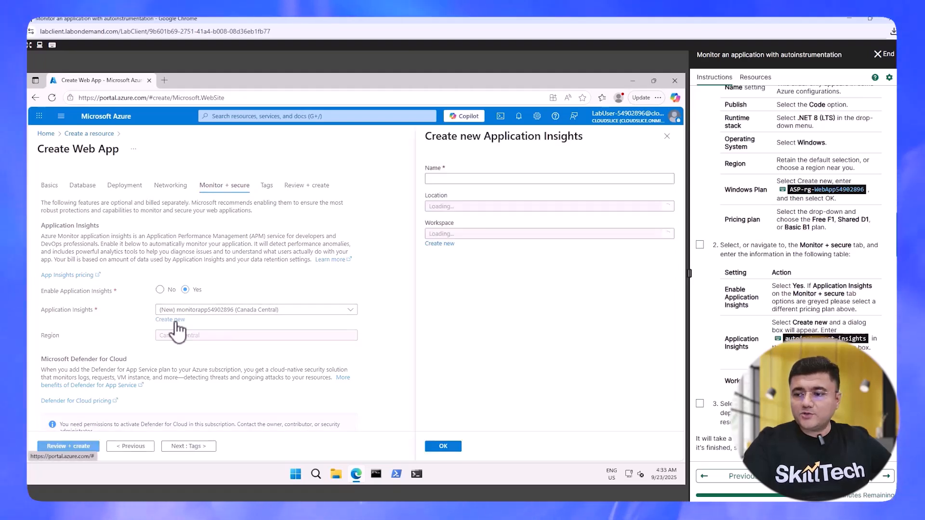
pyautogui.click(519, 181)
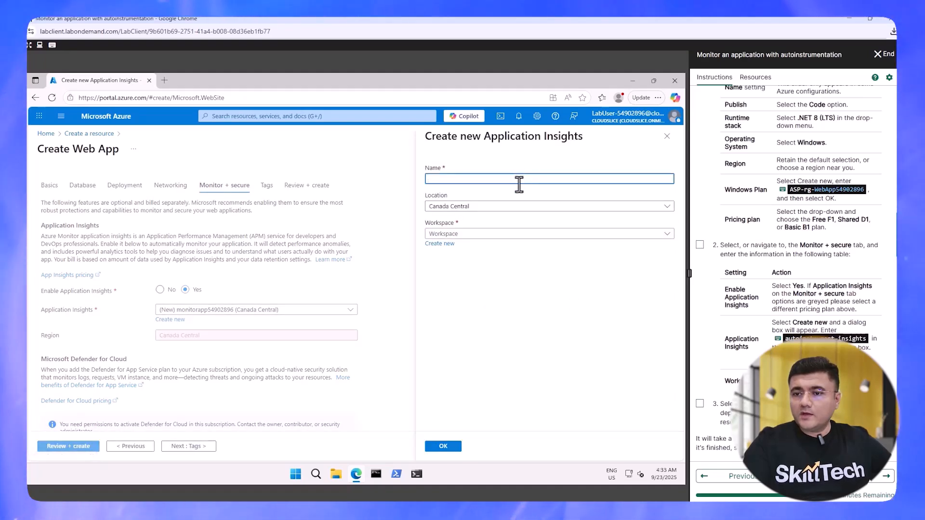
pyautogui.click(824, 337)
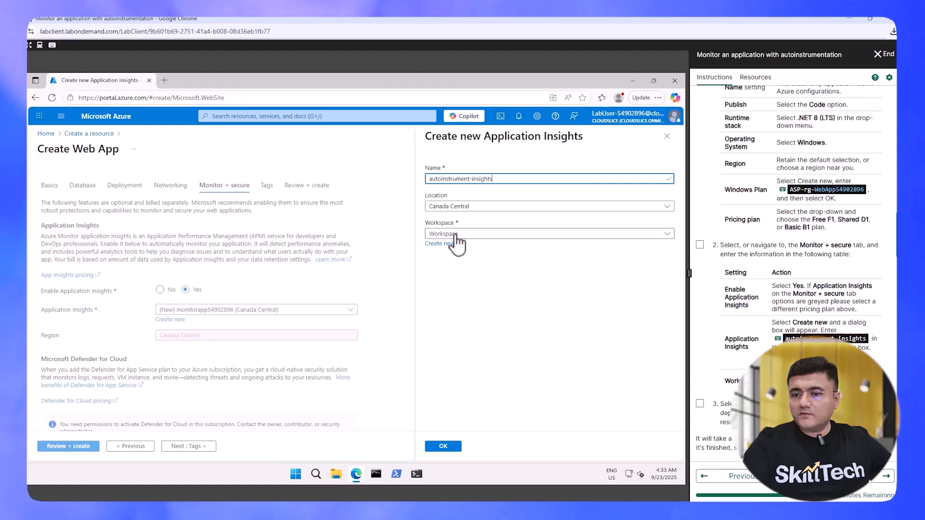
pyautogui.click(440, 244)
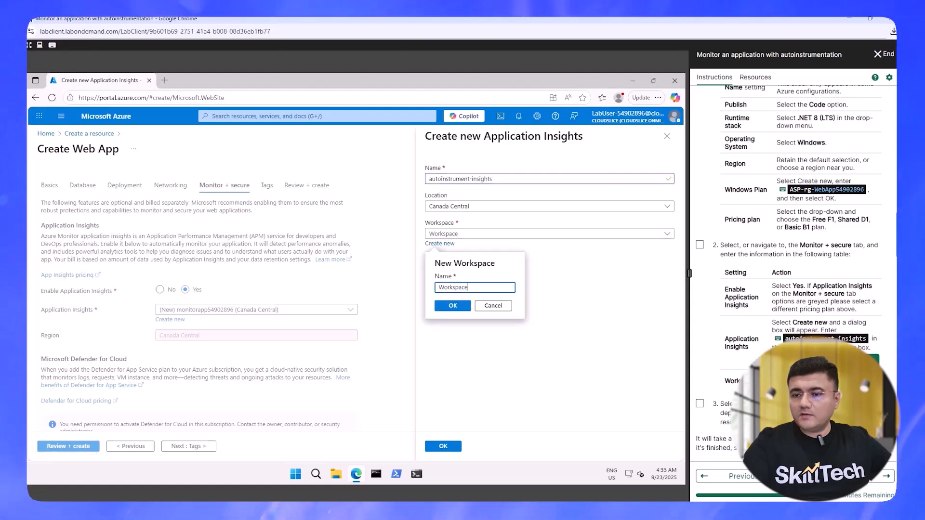
pyautogui.write('Workspace')
pyautogui.click(451, 305)
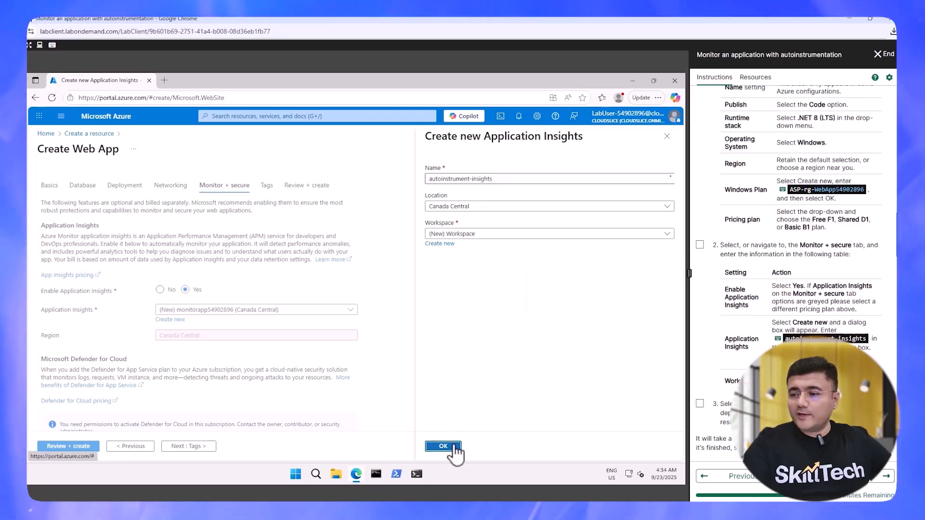
pyautogui.click(452, 446)
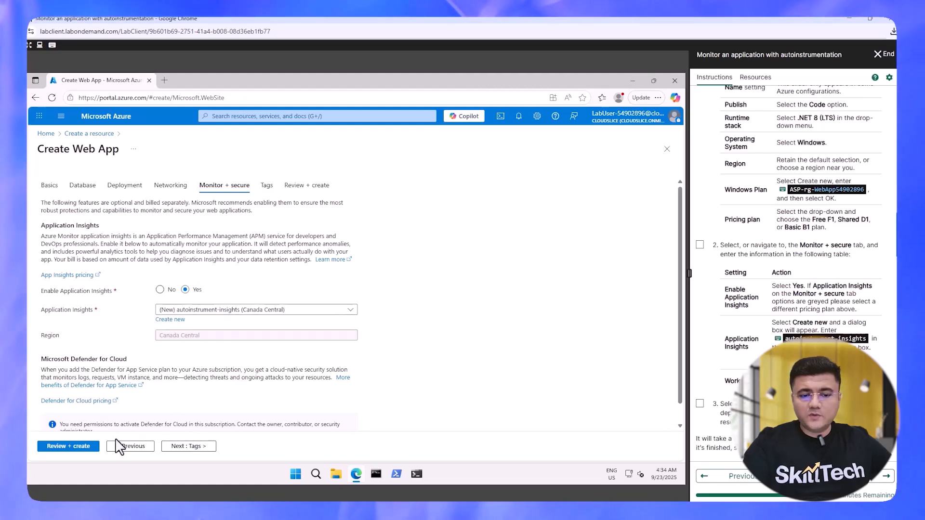
# Step: Review the web app configuration and submit it for deployment
pyautogui.click(83, 446)
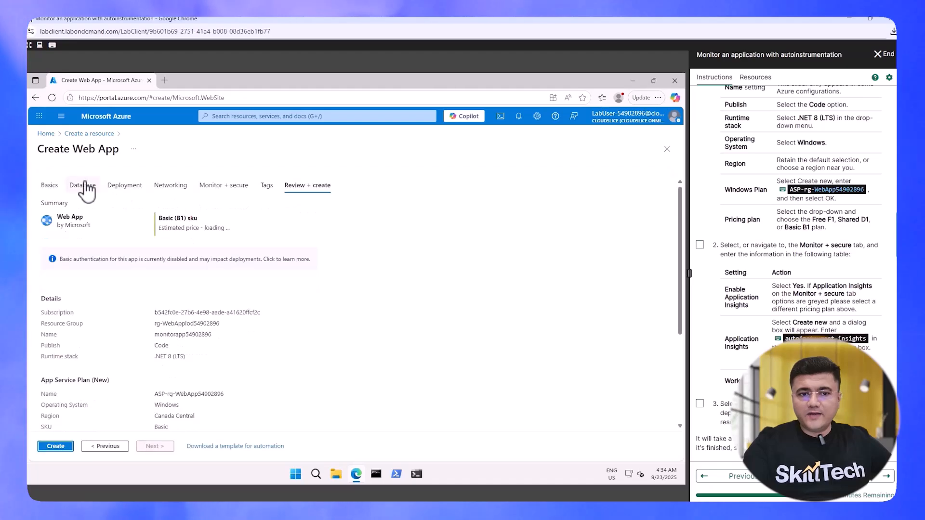
pyautogui.click(55, 447)
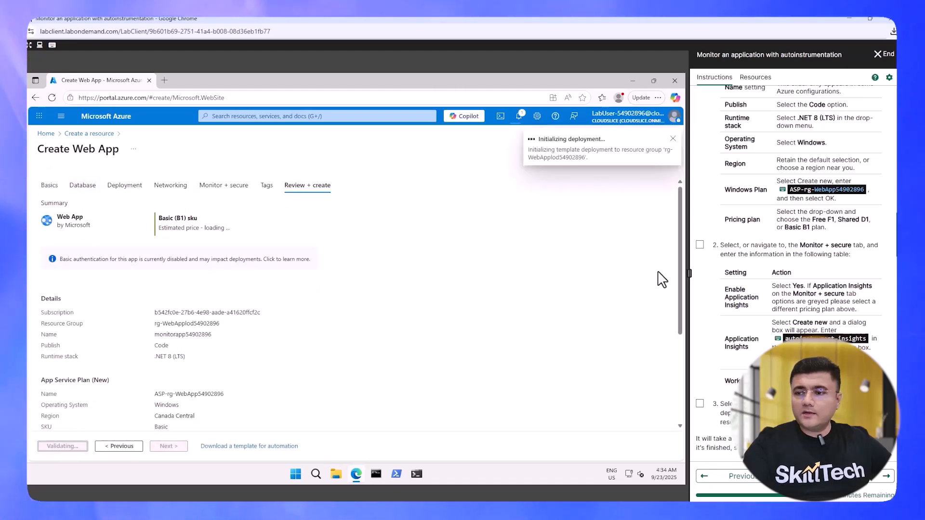
# Step: Mark lab tasks 2 and 3 of the web app creation as complete and read the Configure instrumentation settings section
pyautogui.scroll(4, 704, 245)
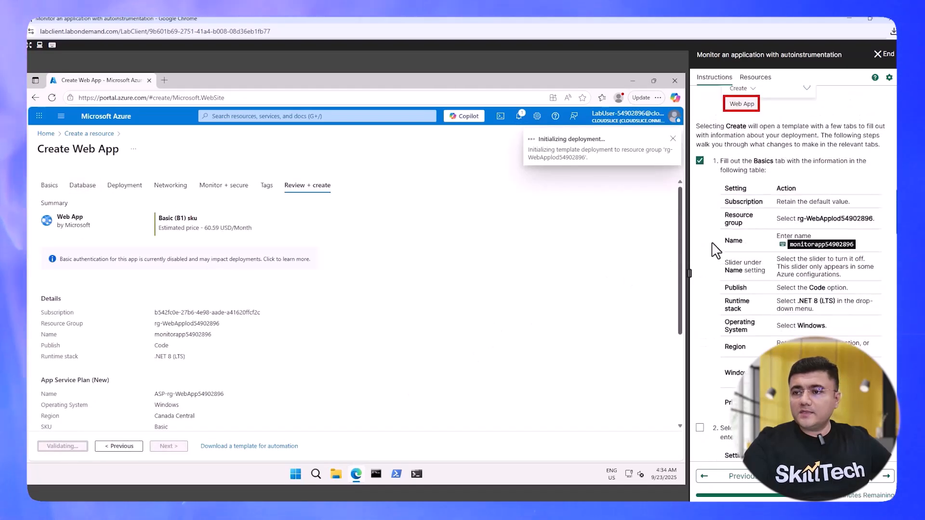
pyautogui.click(699, 429)
pyautogui.scroll(-5, 703, 376)
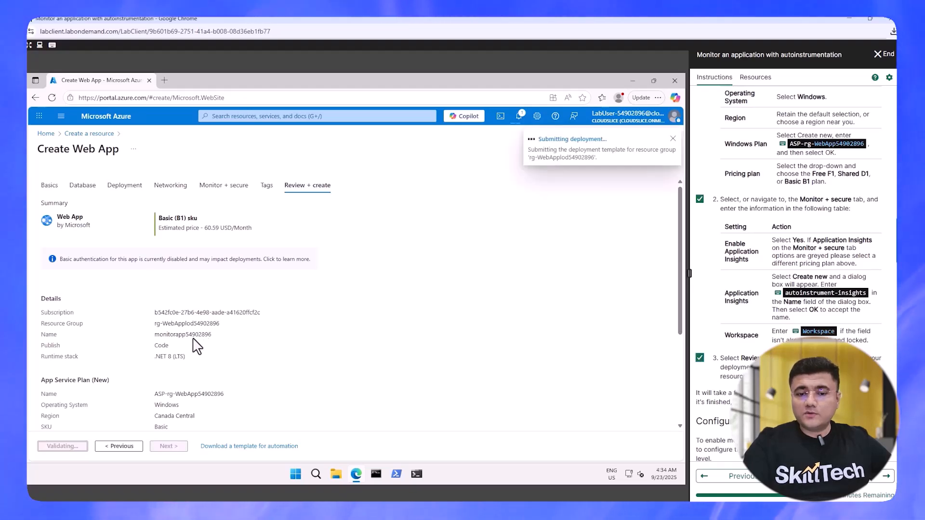
pyautogui.scroll(-3, 753, 289)
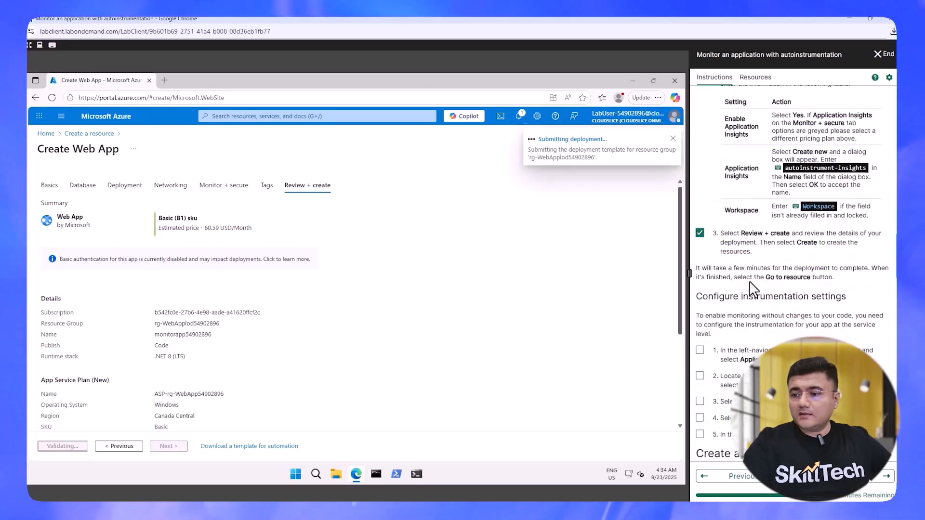
pyautogui.scroll(-1, 751, 284)
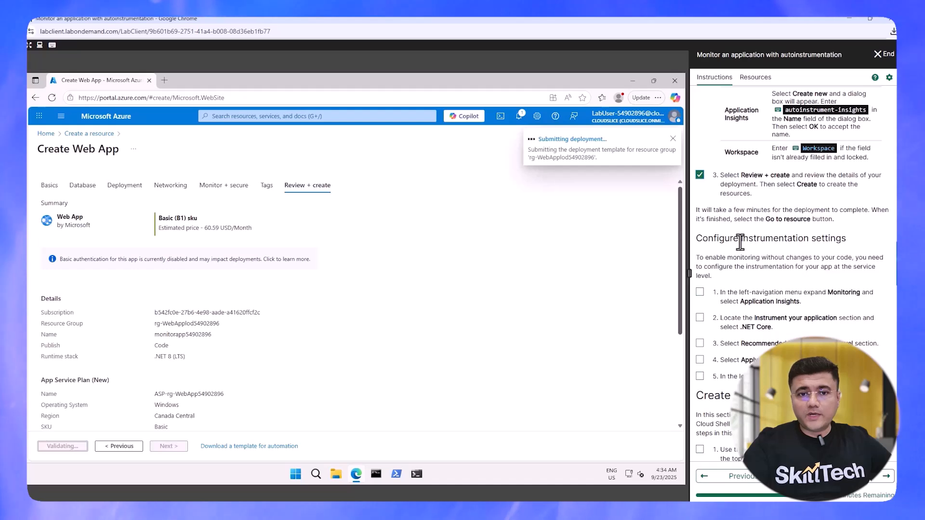
pyautogui.scroll(-1, 740, 242)
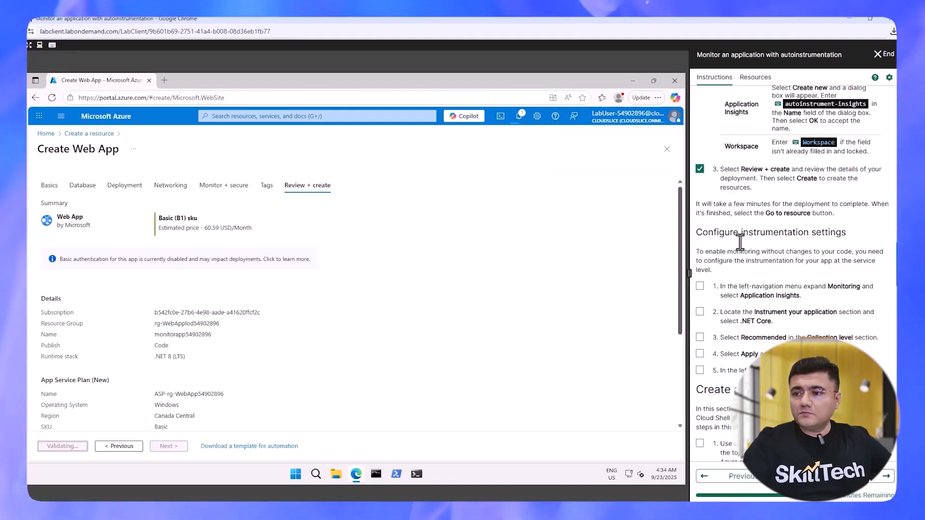
pyautogui.scroll(-1, 739, 242)
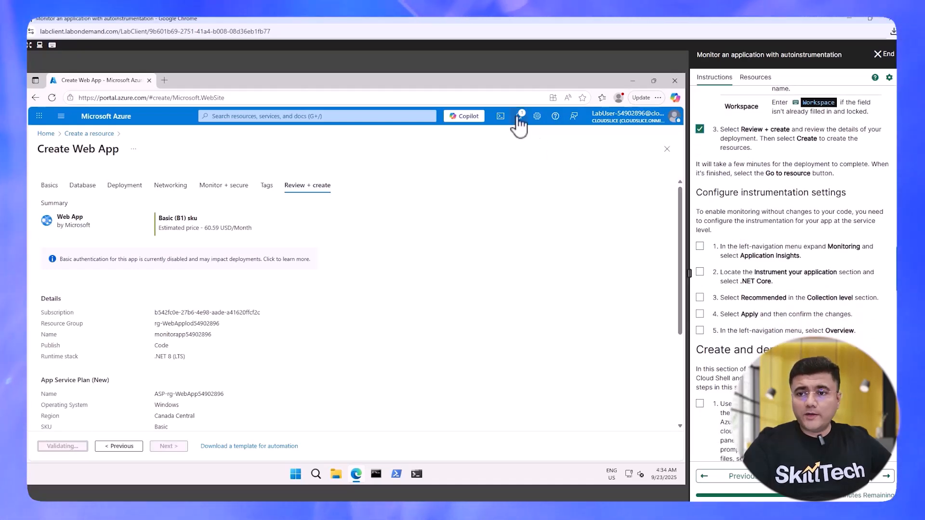
# Step: Check the deployment's progress in the notifications and open the deployed web app resource
pyautogui.click(518, 118)
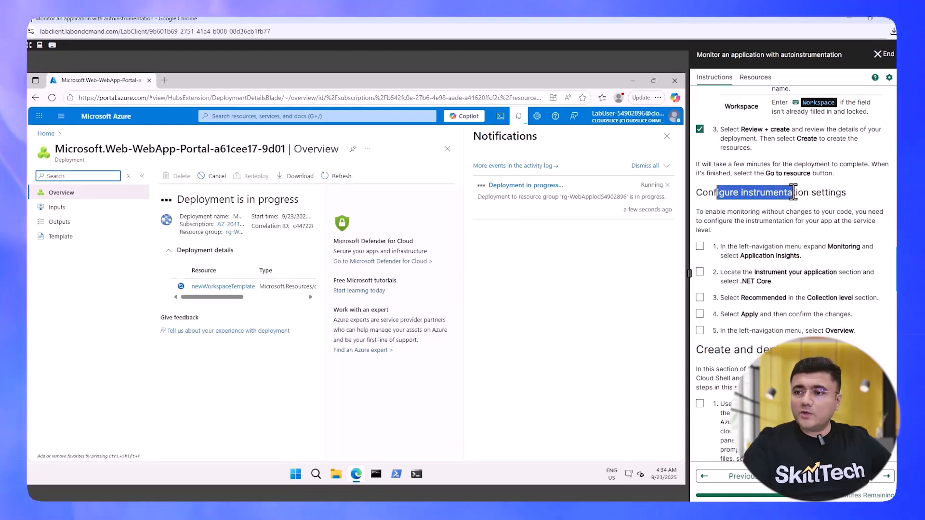
pyautogui.moveTo(793, 192); pyautogui.dragTo(832, 193)
pyautogui.click(790, 196)
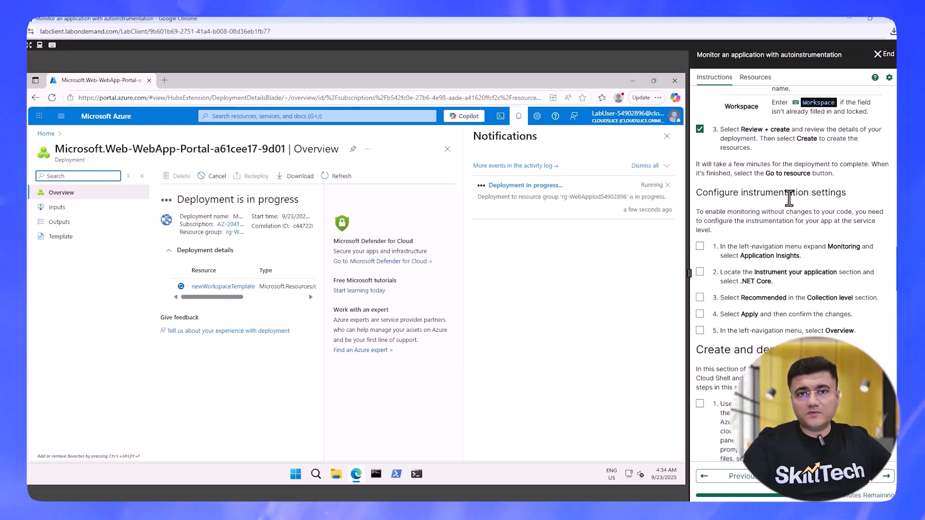
pyautogui.click(667, 137)
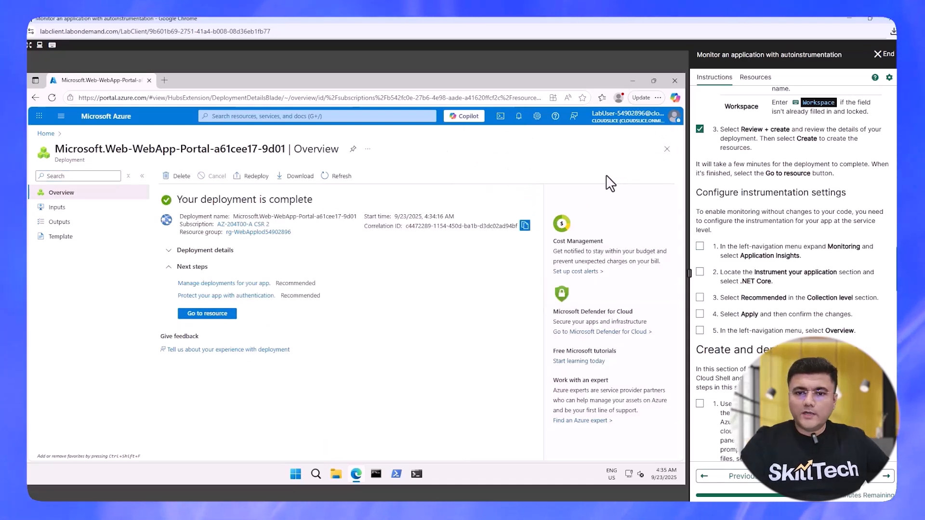
pyautogui.click(207, 313)
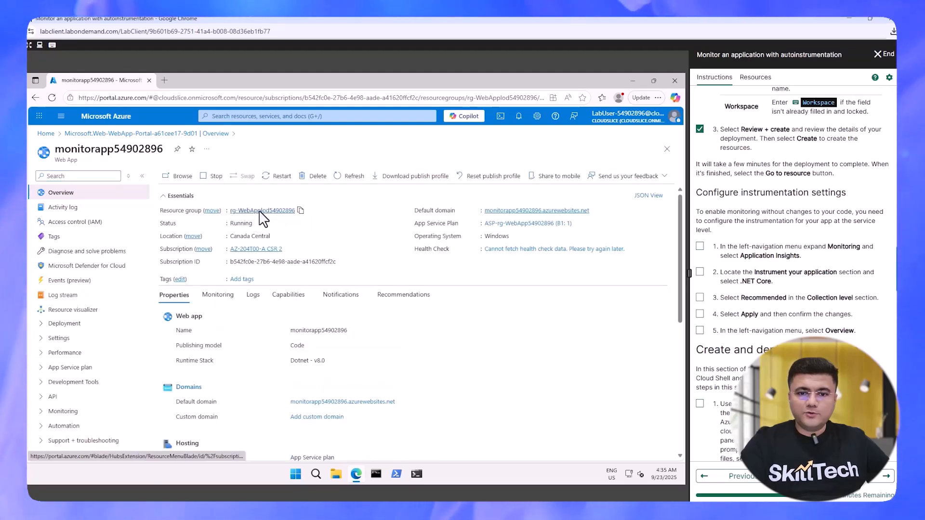
# Step: Open the web app's resource group and default domain in separate browser tabs, inspect both pages, and return to the web app overview
pyautogui.rightClick(263, 212)
pyautogui.click(285, 221)
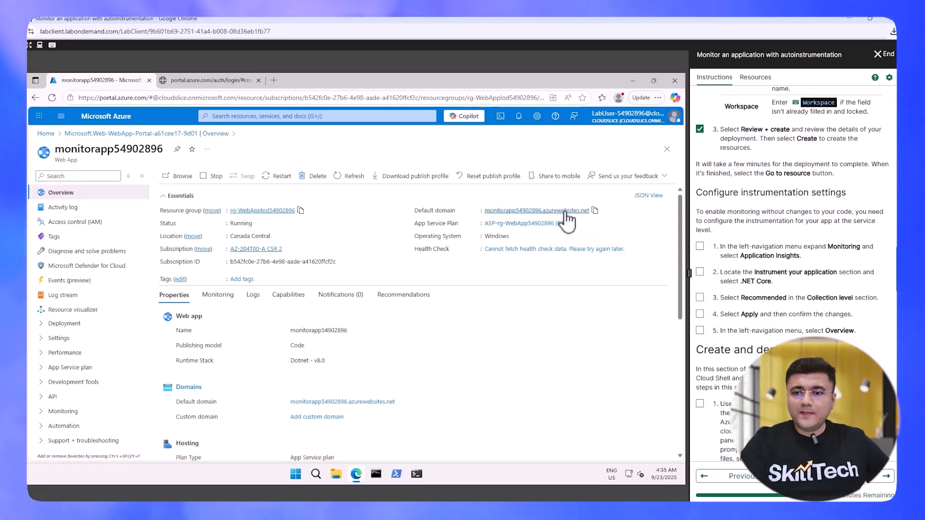
pyautogui.click(537, 211)
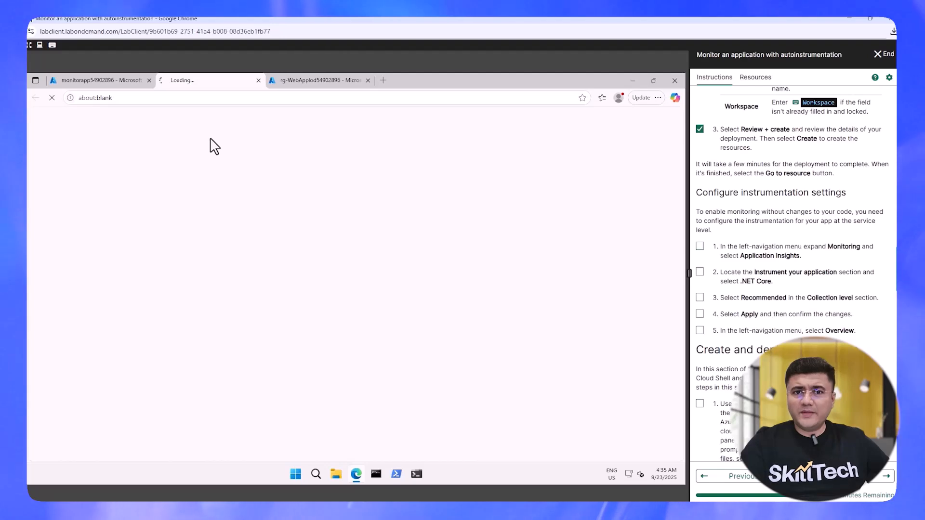
pyautogui.click(317, 81)
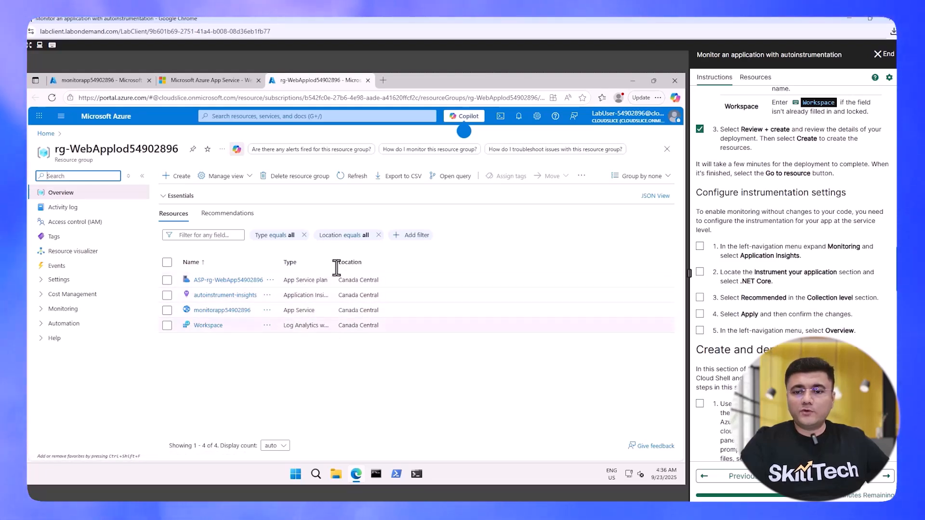
pyautogui.click(211, 83)
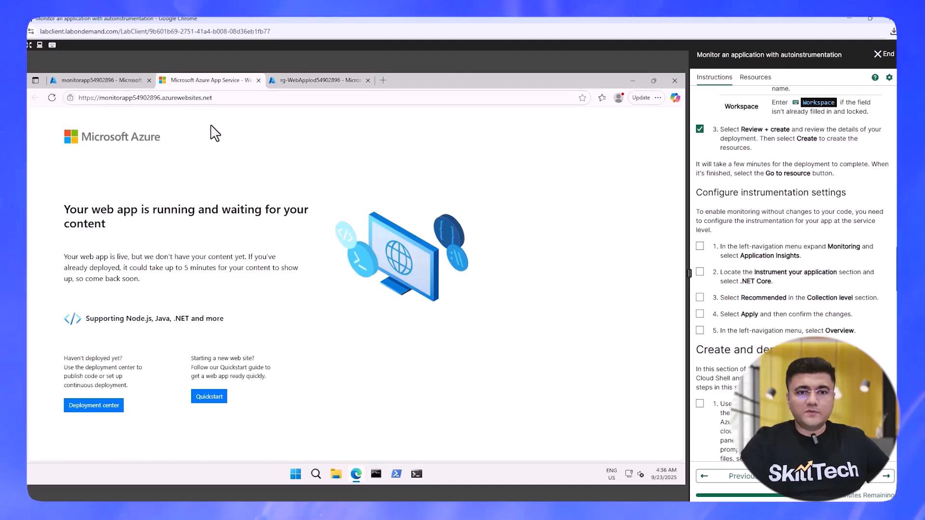
pyautogui.click(121, 82)
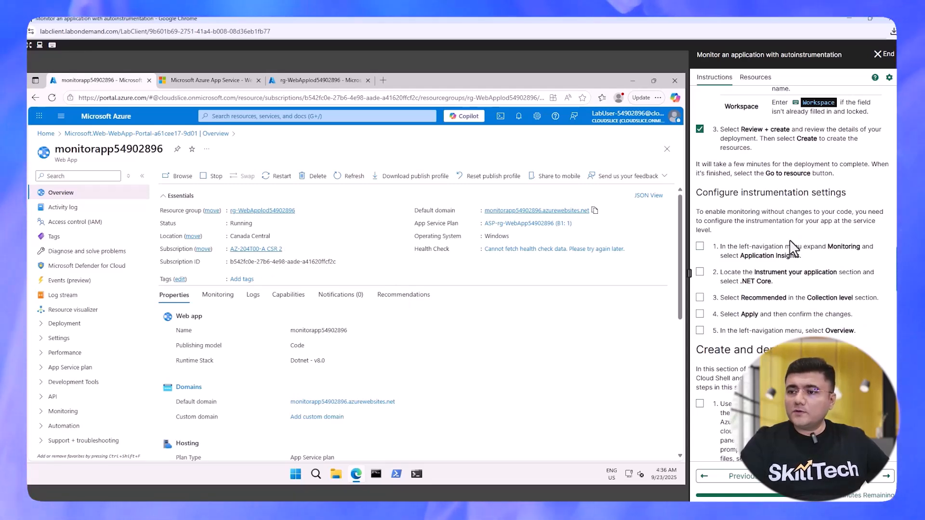
# Step: Open the web app's Application Insights monitoring settings and mark the first two instrumentation tasks in the lab as complete
pyautogui.scroll(-1, 783, 248)
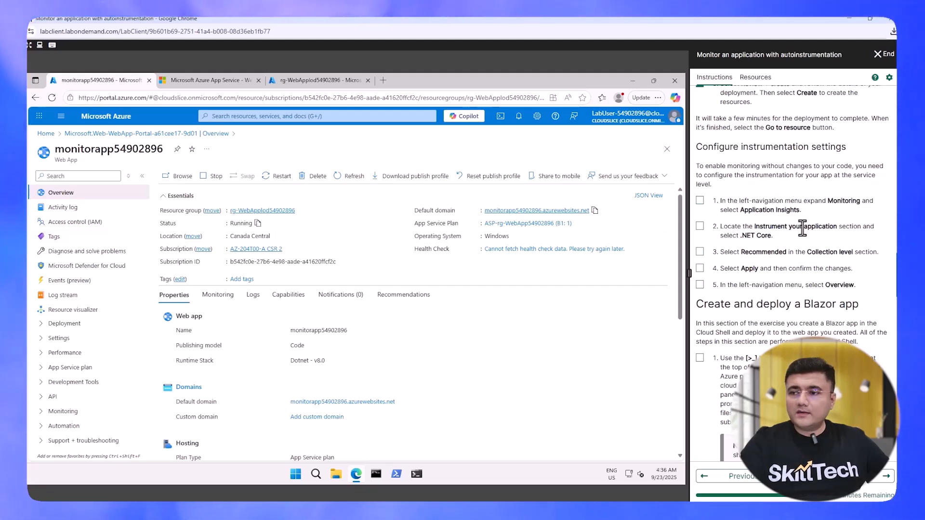
pyautogui.click(64, 411)
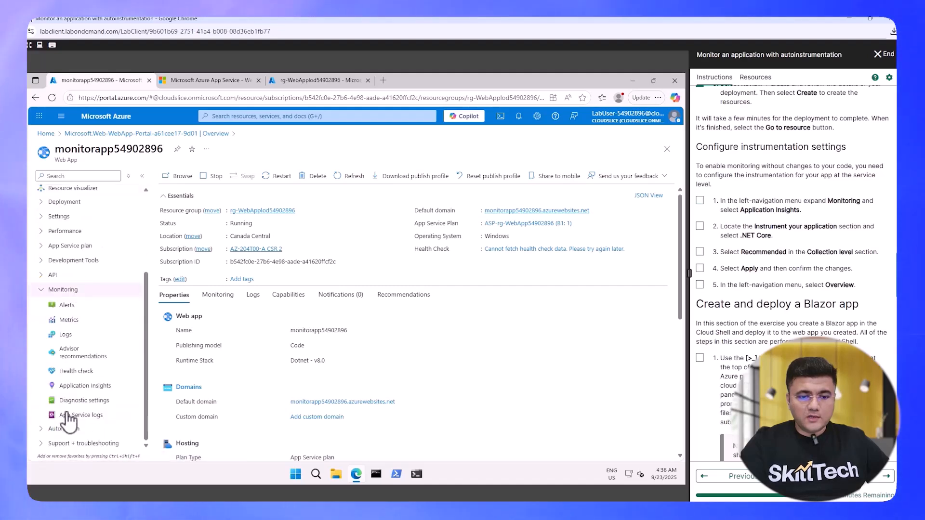
pyautogui.click(88, 387)
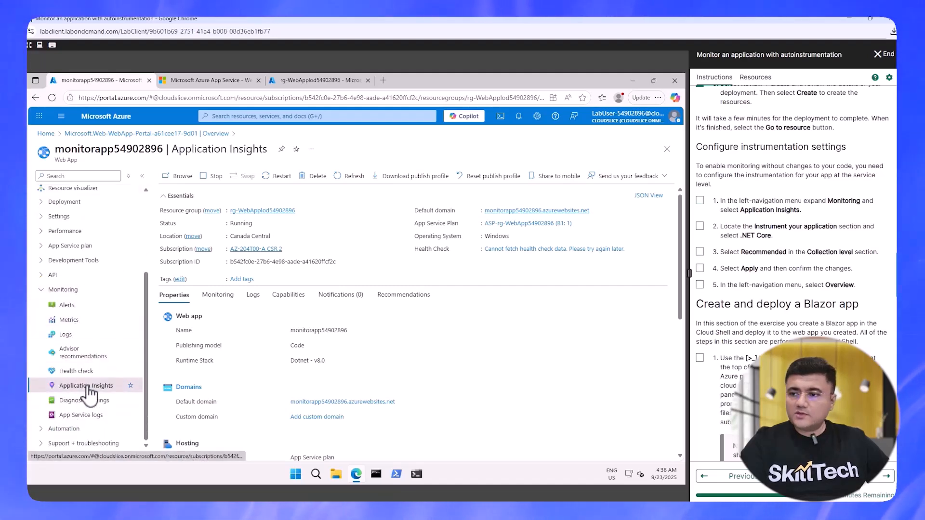
pyautogui.click(700, 200)
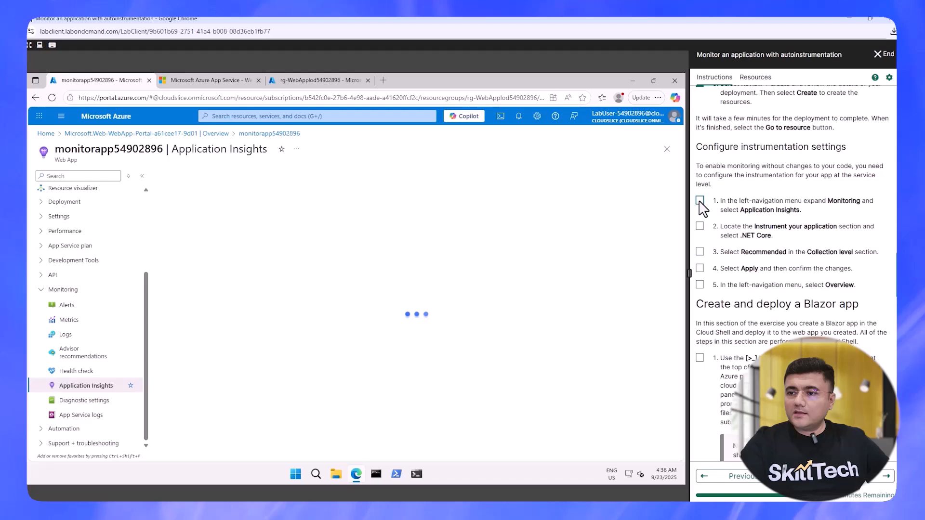
pyautogui.click(699, 226)
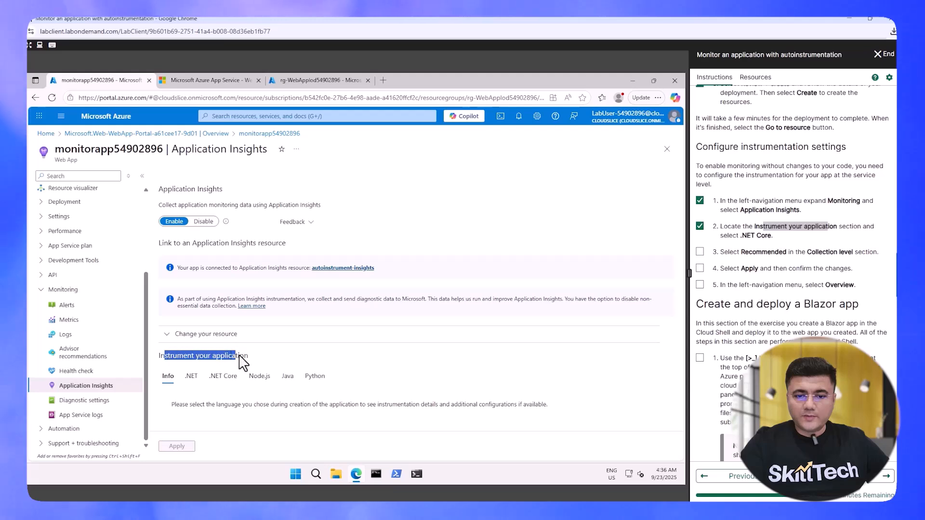
# Step: Set the .NET Core collection level to Recommended for the web app's instrumentation, then apply and confirm the monitoring settings
pyautogui.click(225, 377)
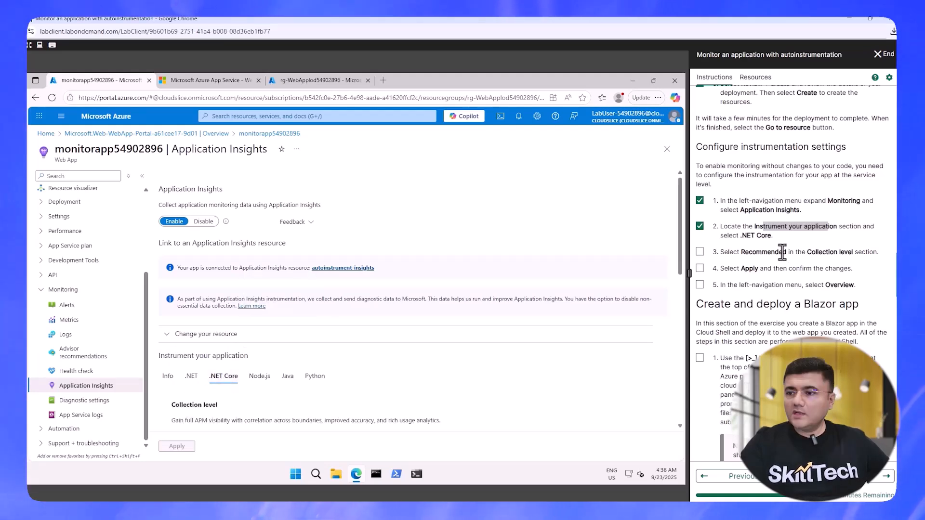
pyautogui.scroll(-2, 305, 376)
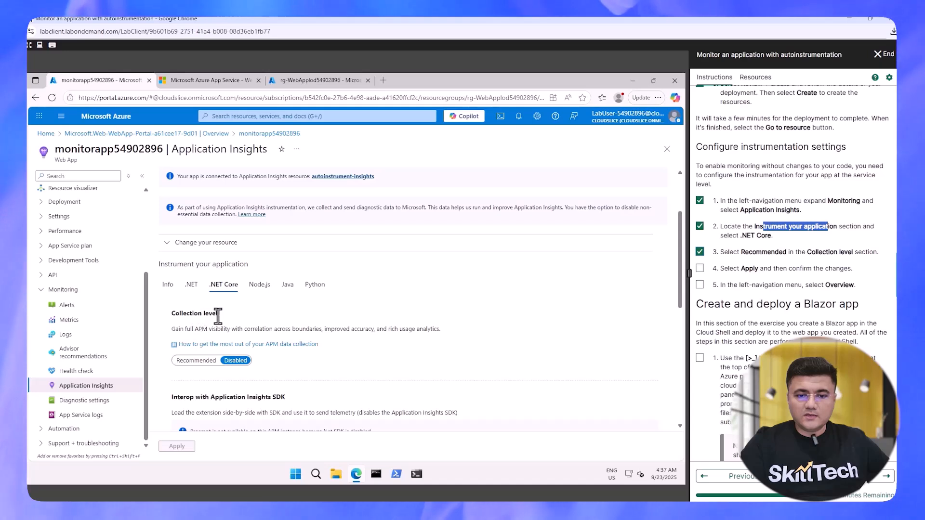
pyautogui.click(196, 360)
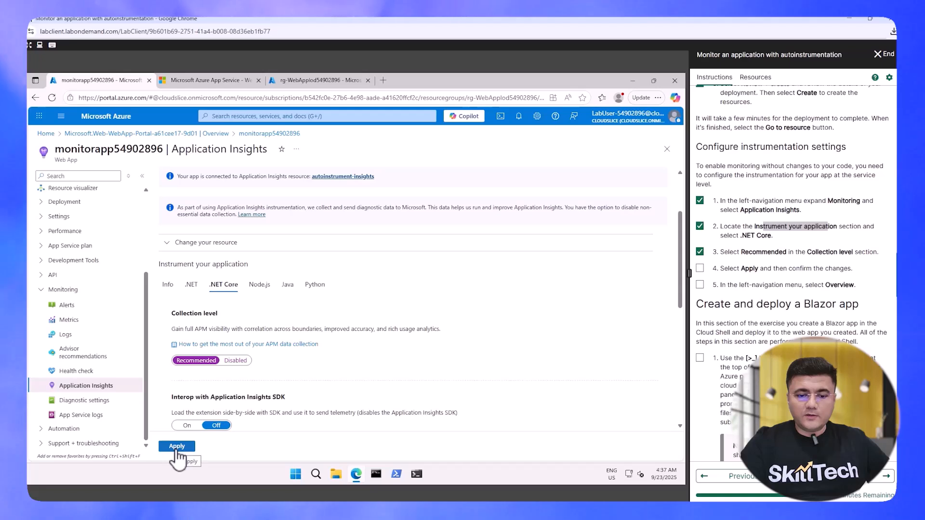
pyautogui.click(177, 448)
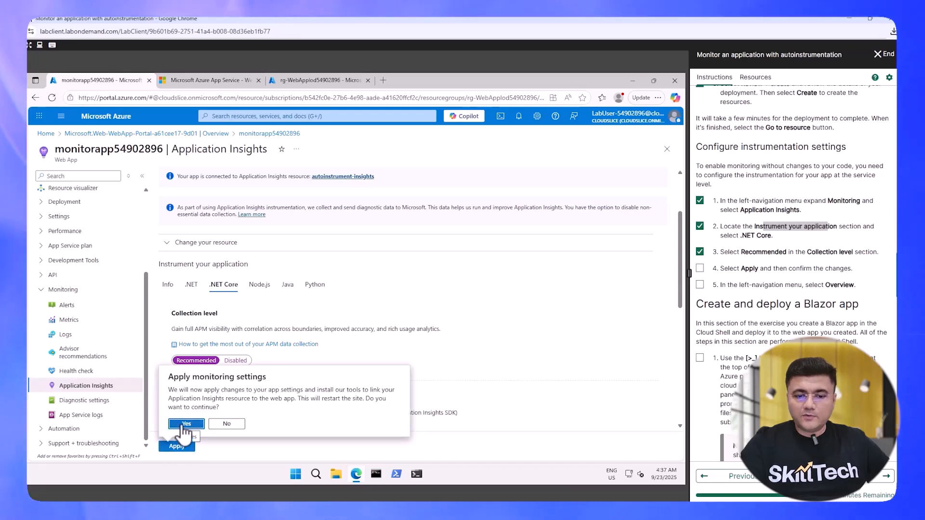
pyautogui.click(185, 424)
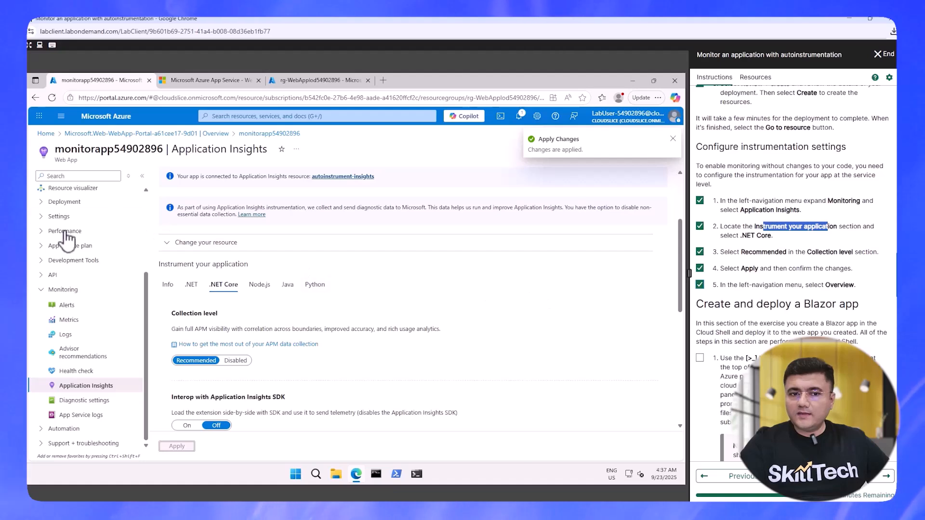
# Step: Return to the web app's Overview page and read the lab instructions for creating and deploying a Blazor app
pyautogui.scroll(5, 79, 247)
pyautogui.click(61, 193)
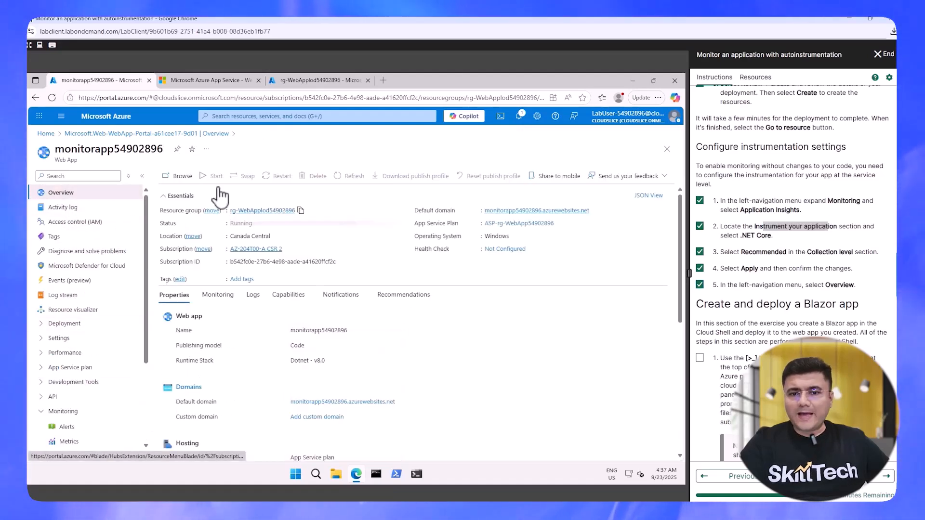
pyautogui.scroll(-1, 755, 285)
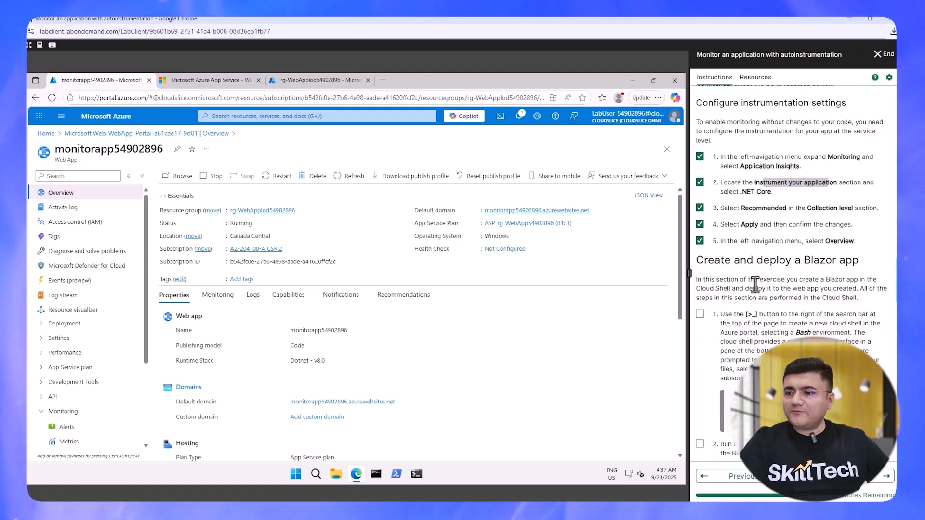
pyautogui.scroll(-2, 754, 284)
pyautogui.moveTo(724, 166); pyautogui.dragTo(852, 167)
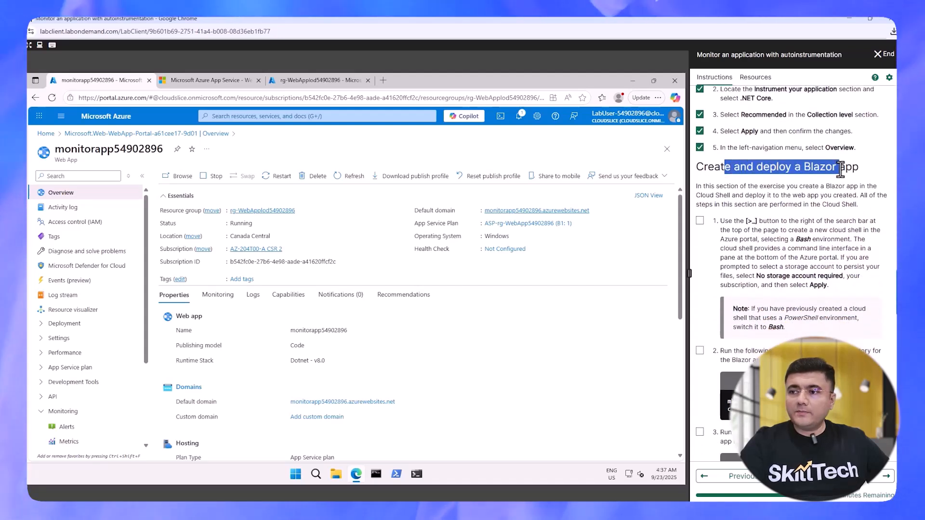
pyautogui.scroll(-2, 790, 250)
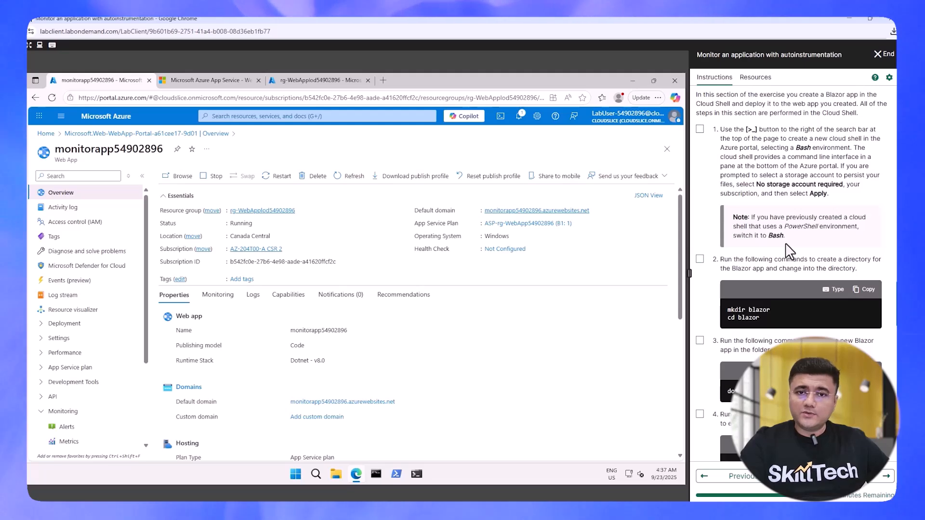
# Step: Launch a Bash Cloud Shell from the resource group page with no storage account, using the AZ-204T00-A CSR 2 subscription
pyautogui.click(332, 82)
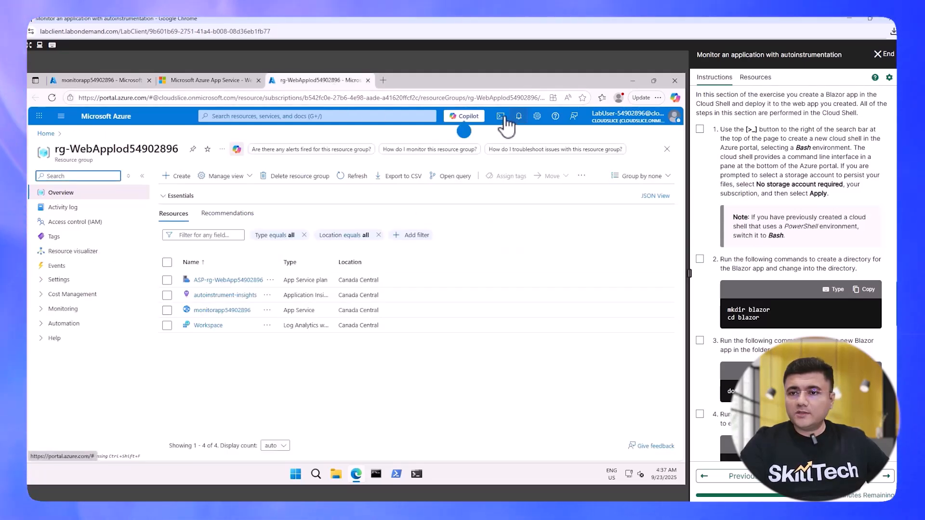
pyautogui.click(501, 117)
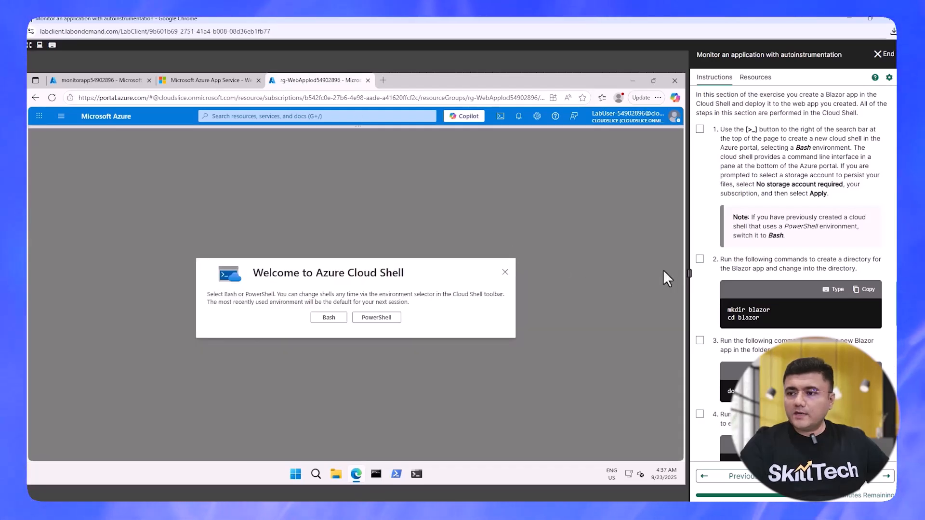
pyautogui.click(329, 318)
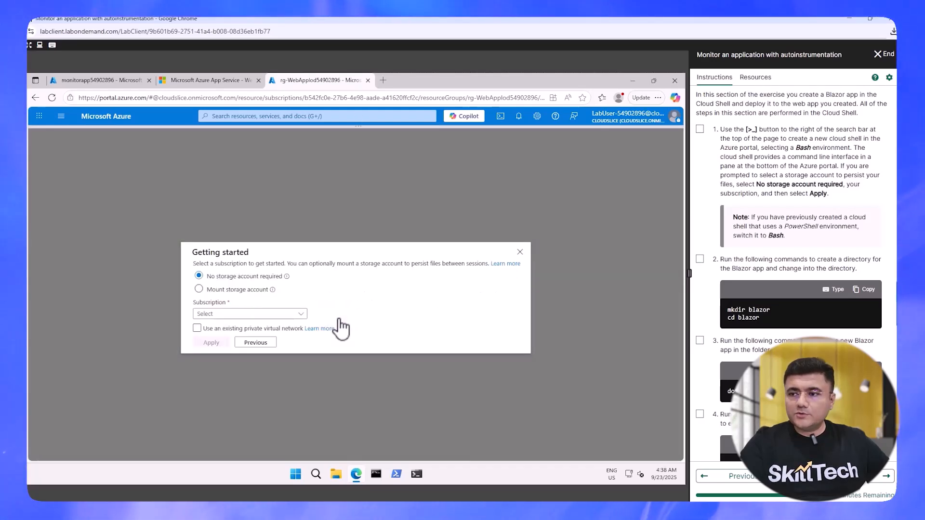
pyautogui.click(250, 314)
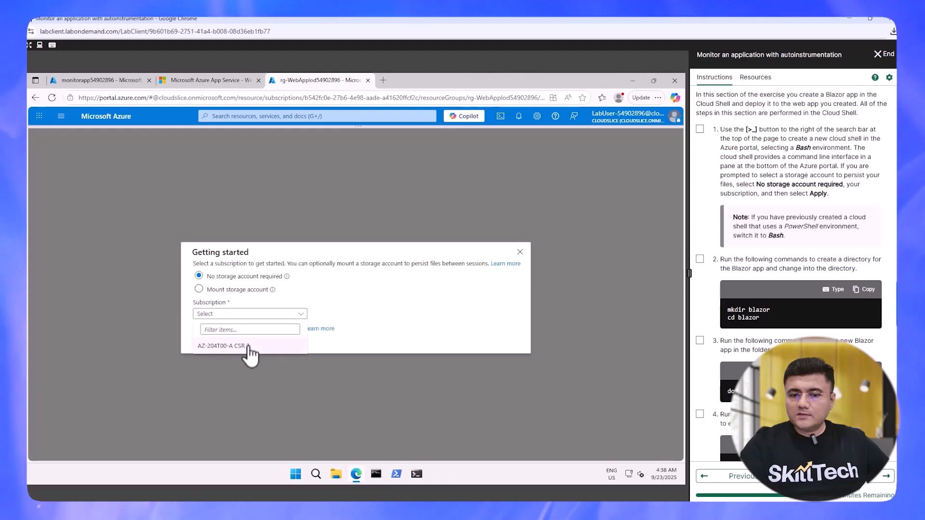
pyautogui.click(248, 350)
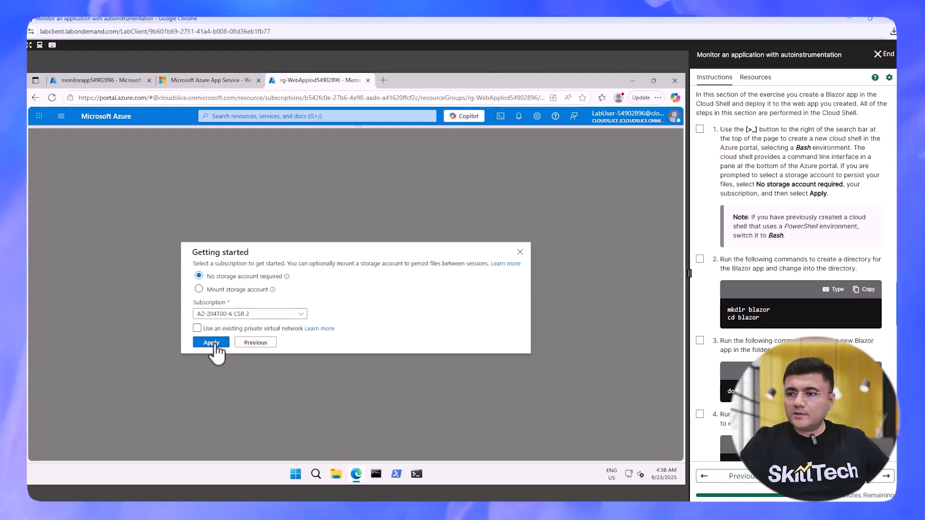
pyautogui.click(211, 342)
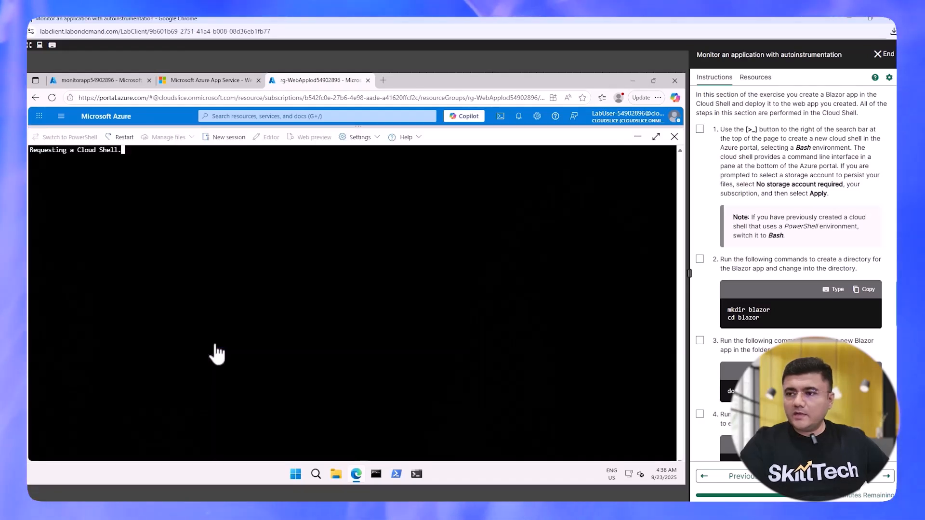
# Step: Review the lab's Blazor and deployment commands, then create a directory named blazor in Cloud Shell and change into it
pyautogui.scroll(-8, 750, 337)
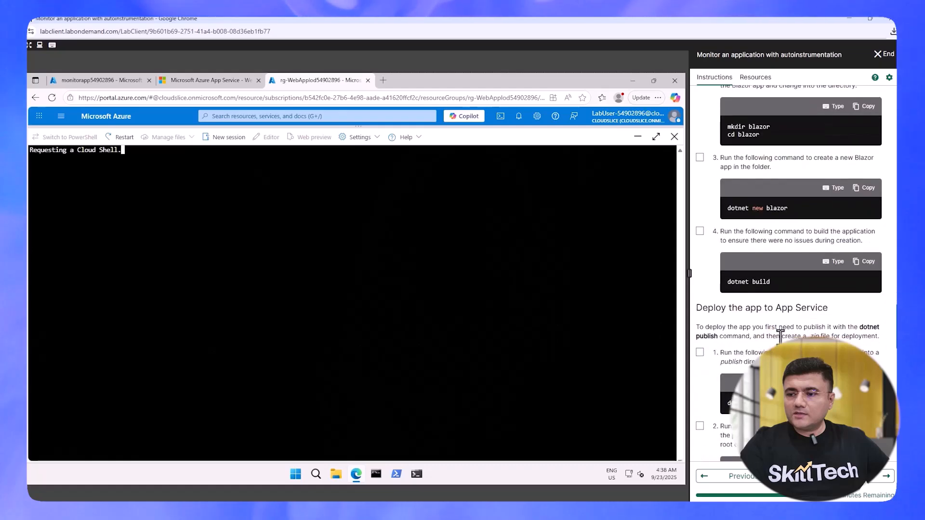
pyautogui.scroll(-5, 780, 335)
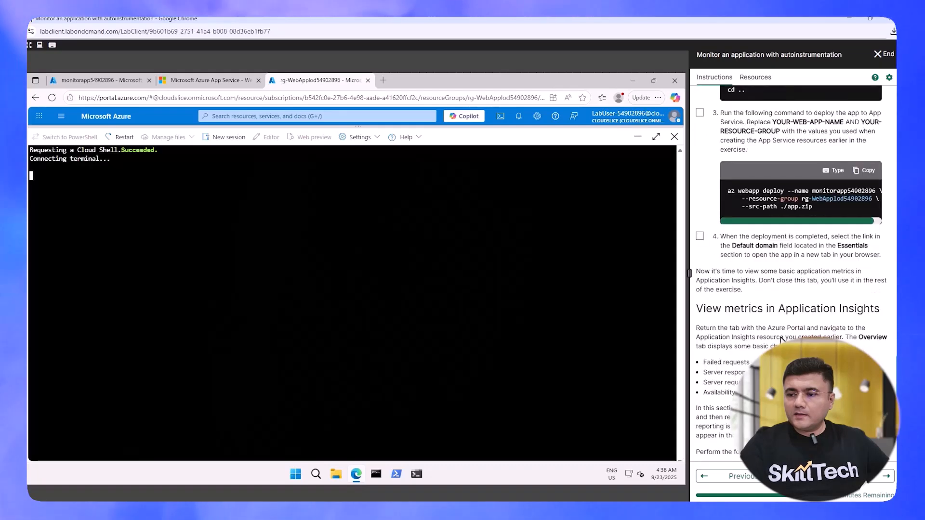
pyautogui.scroll(10, 780, 338)
pyautogui.scroll(3, 781, 339)
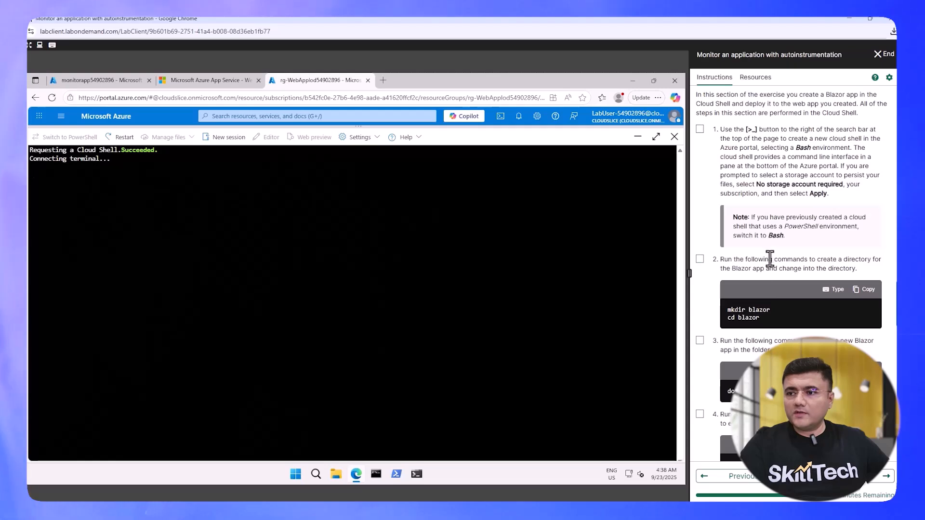
pyautogui.scroll(-1, 769, 258)
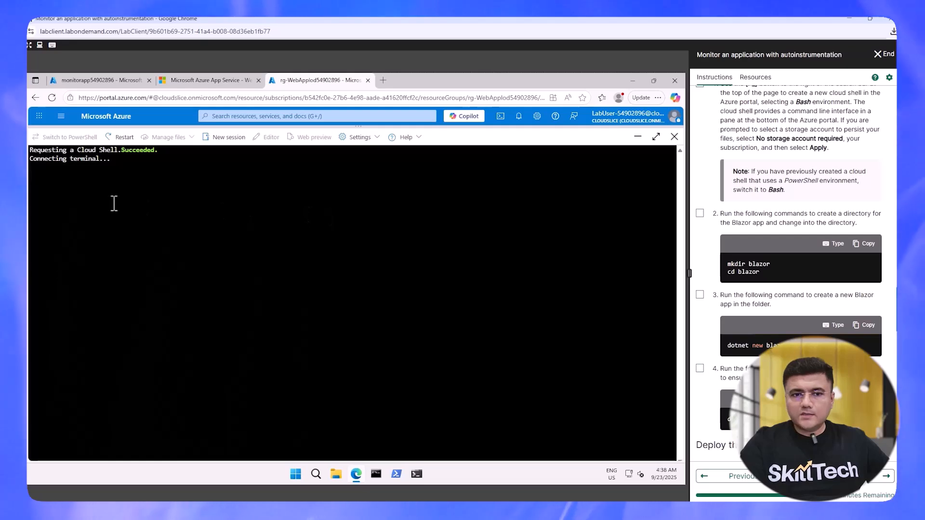
pyautogui.click(825, 246)
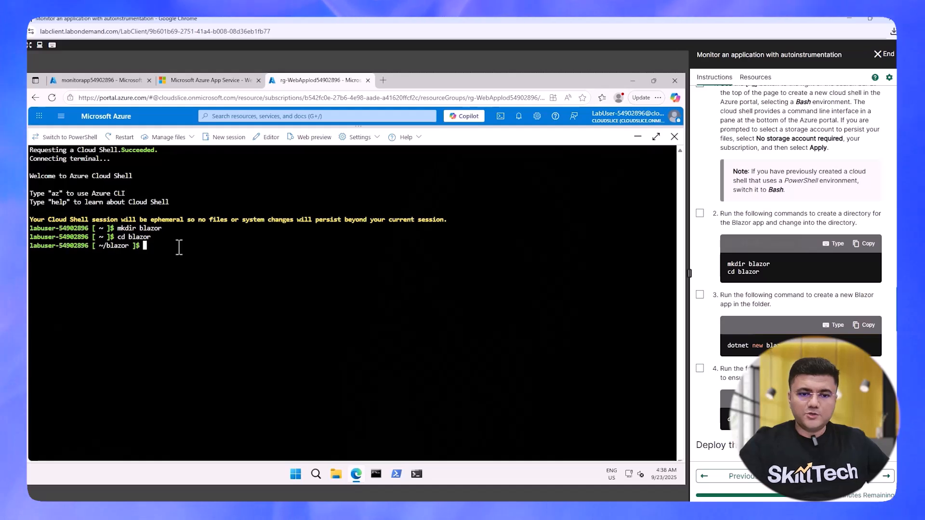
# Step: Create a new Blazor app in the blazor folder with dotnet new blazor, then build it with dotnet build
pyautogui.click(837, 325)
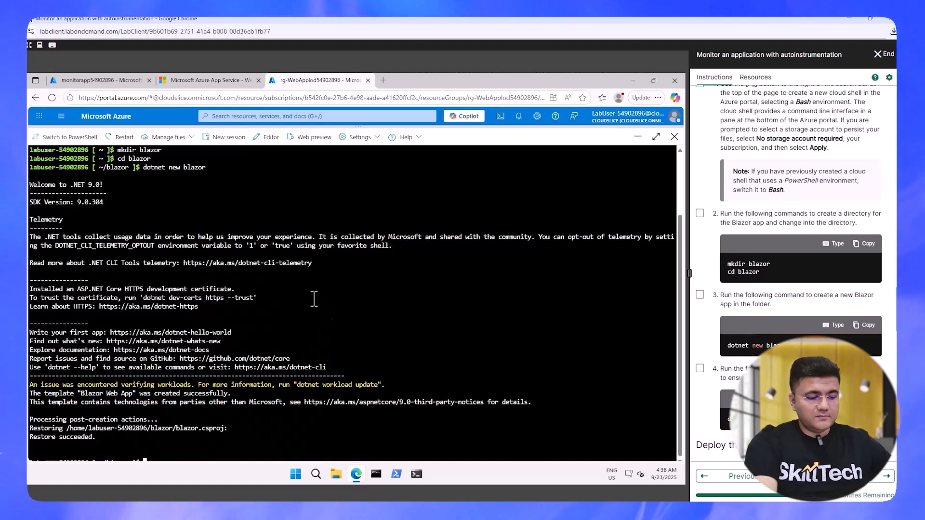
pyautogui.hotkey('ctrl', 'l')
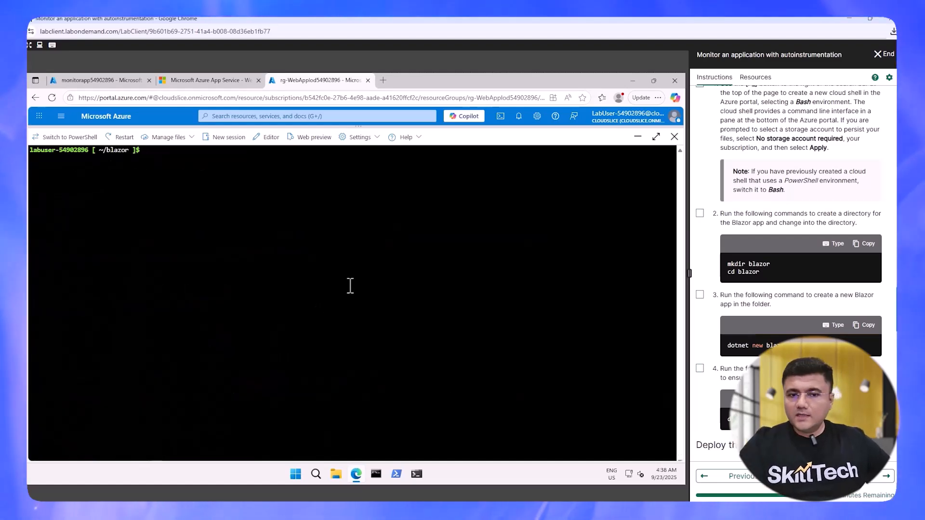
pyautogui.scroll(-3, 772, 344)
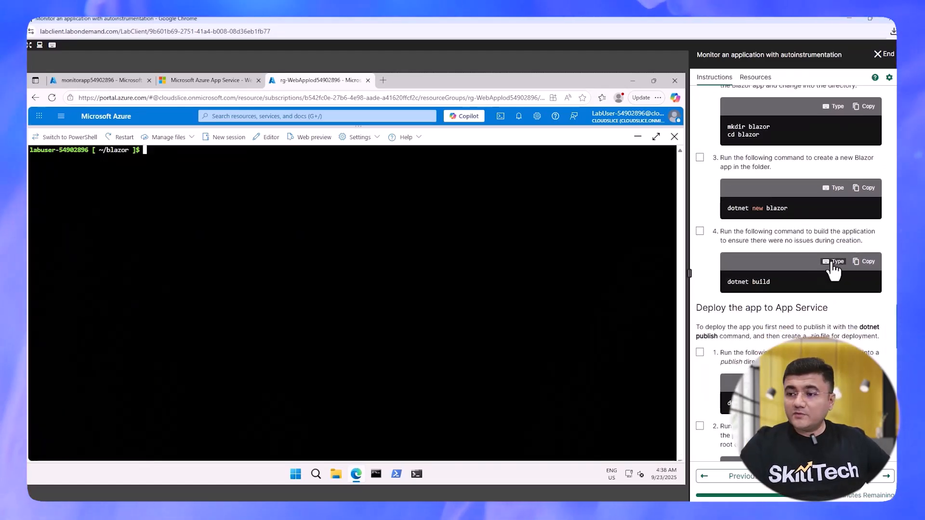
pyautogui.click(834, 262)
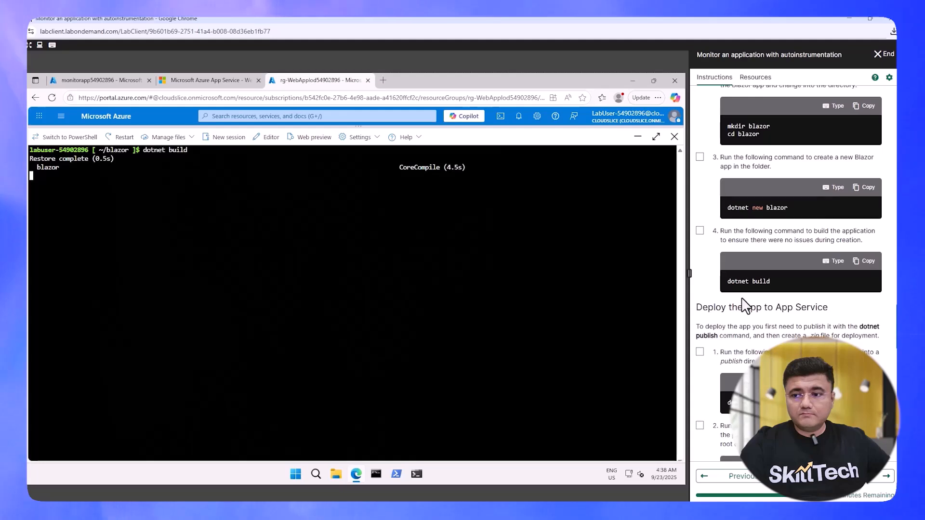
# Step: Publish the Blazor app in Release configuration to ./publish and zip the published files into app.zip in the application's root directory
pyautogui.scroll(-1, 745, 306)
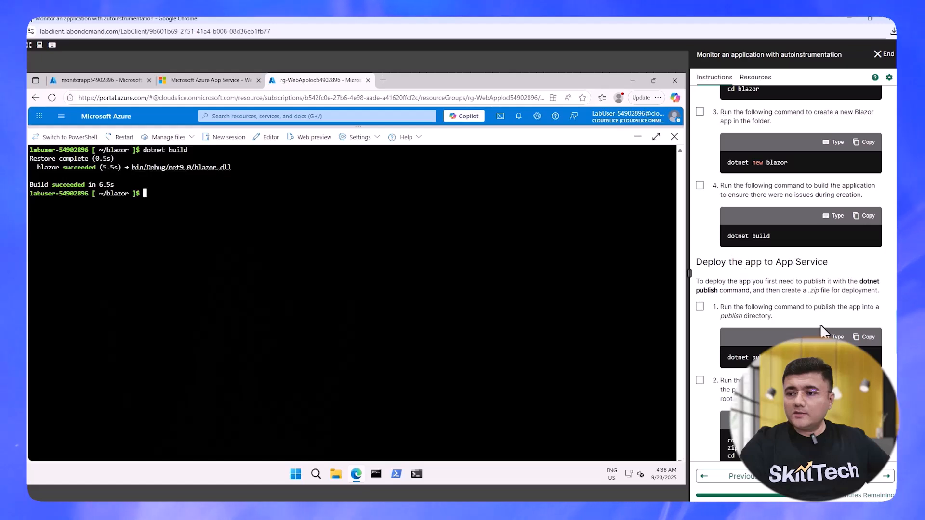
pyautogui.click(834, 337)
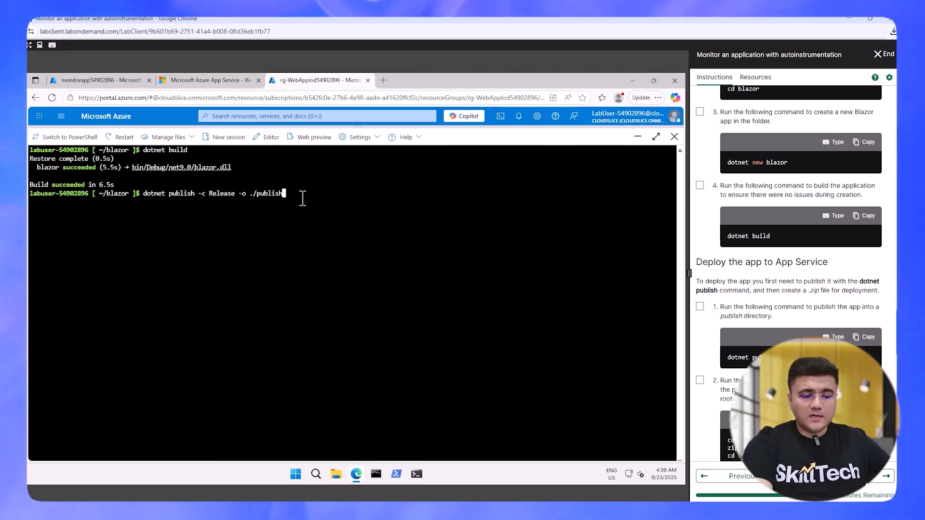
pyautogui.press('Return')
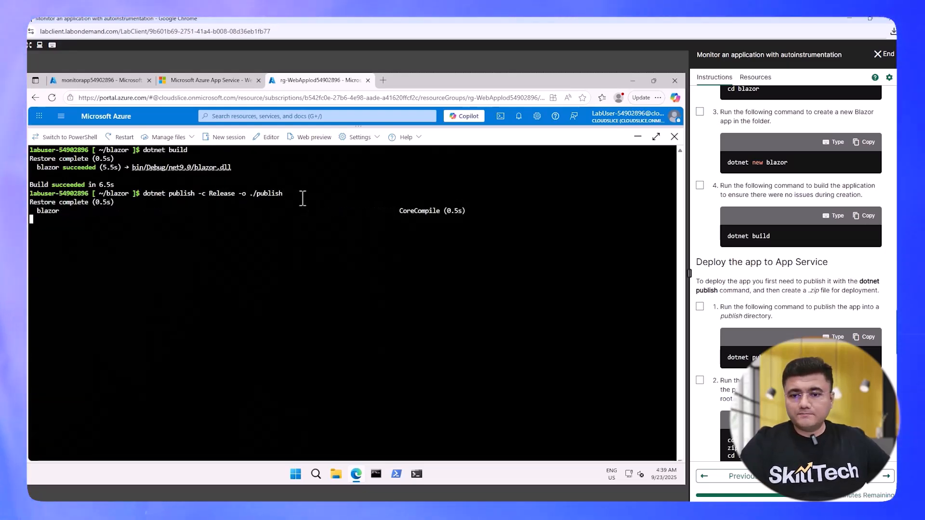
pyautogui.scroll(-4, 700, 310)
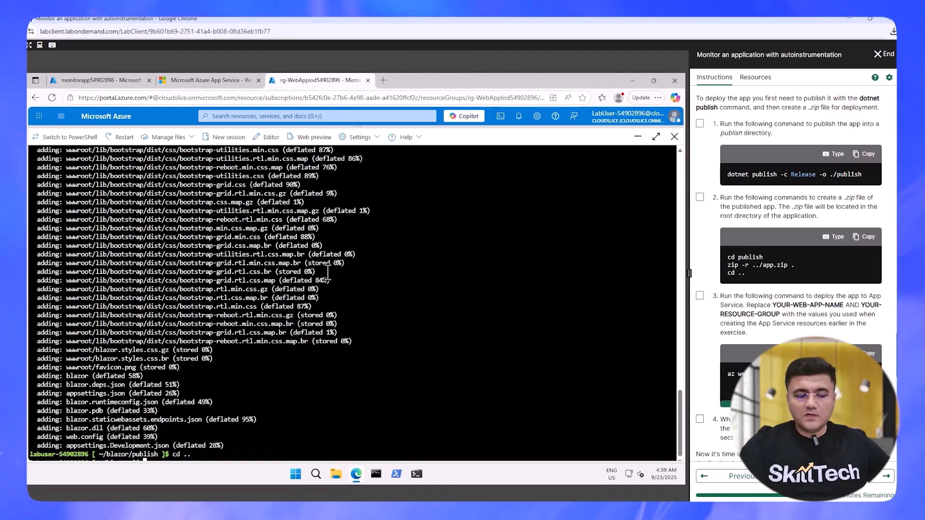
pyautogui.hotkey('ctrl', 'l')
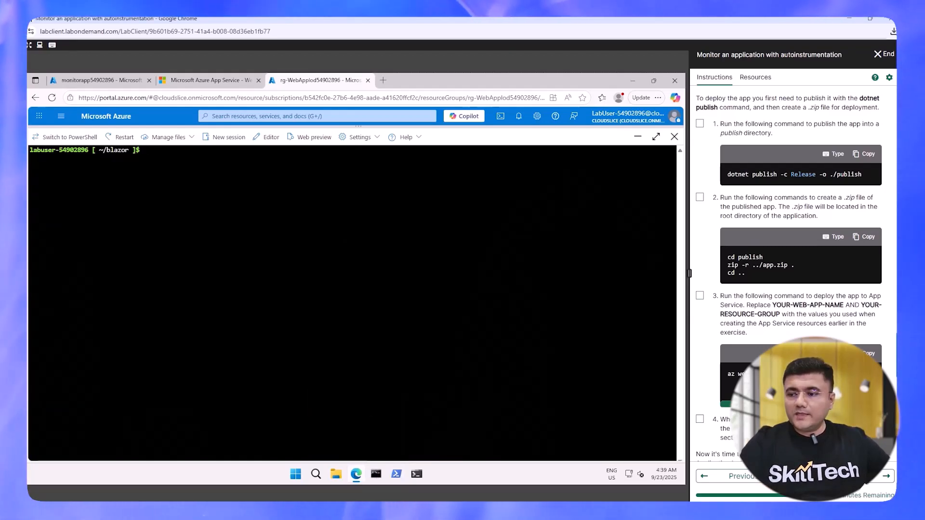
# Step: Deploy ./app.zip to the web app monitorapp54902896 in resource group rg-WebApplod54902896 with az webapp deploy, and check the provisioning state
pyautogui.click(833, 353)
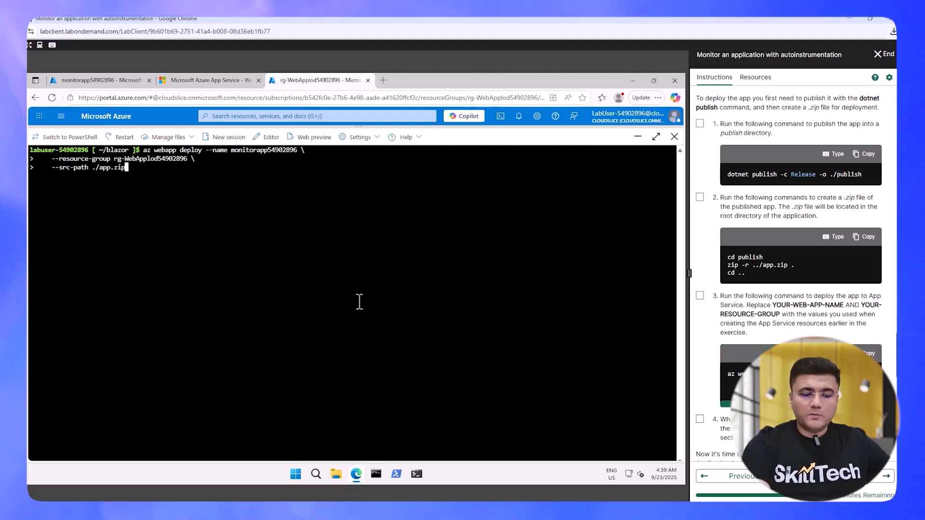
pyautogui.press('Return')
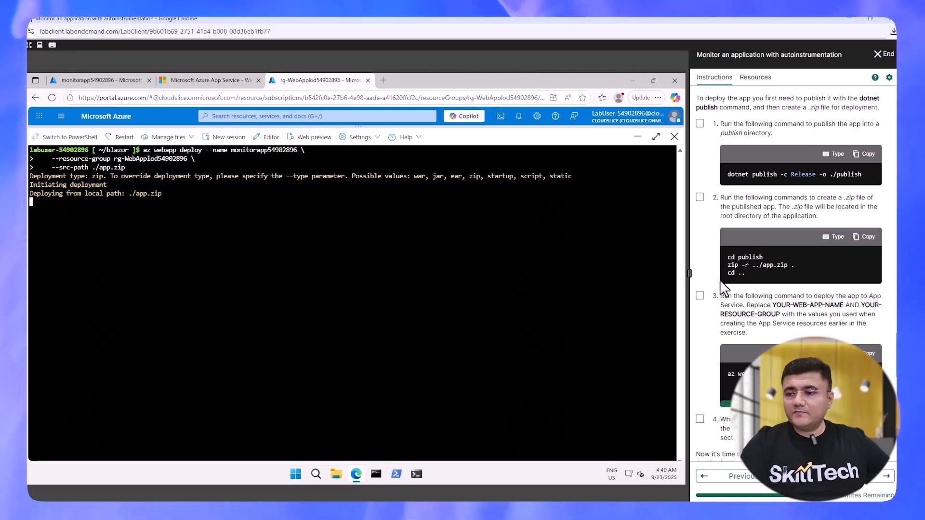
pyautogui.scroll(-4, 724, 288)
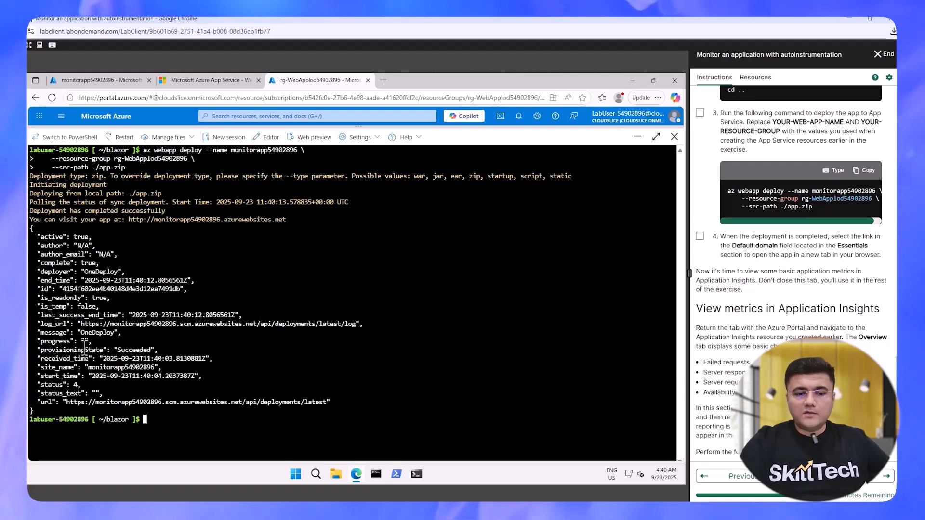
pyautogui.moveTo(57, 351); pyautogui.dragTo(164, 351)
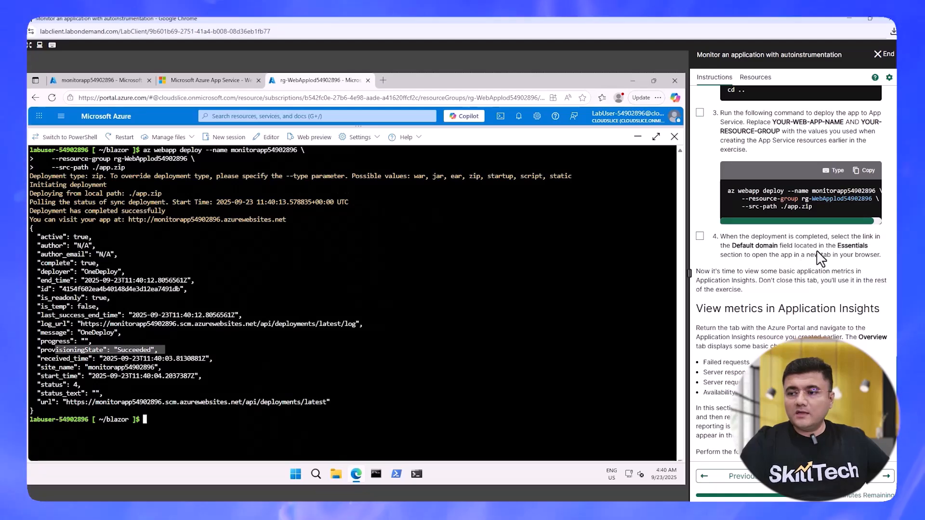
# Step: Reload the web app's site at monitorapp54902896.azurewebsites.net to view the deployed Blazor app
pyautogui.click(212, 81)
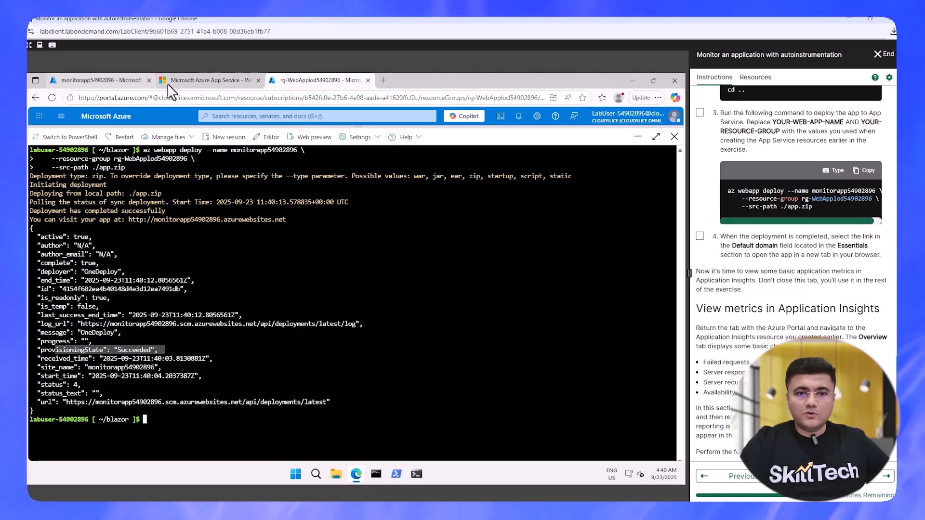
pyautogui.click(225, 100)
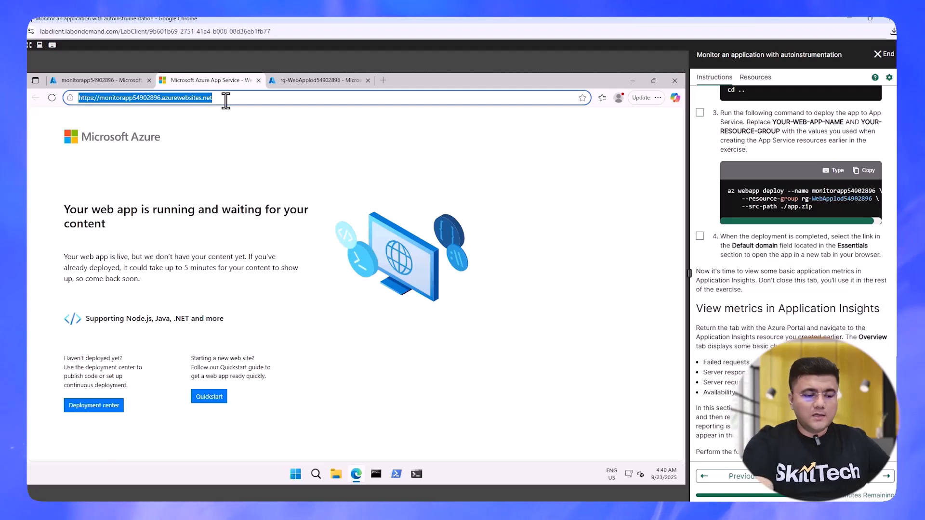
pyautogui.press('Return')
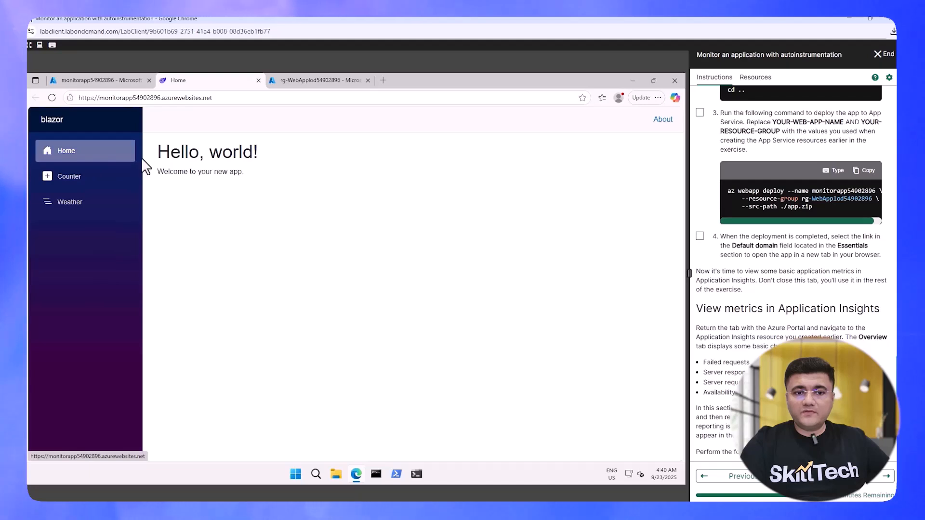
# Step: Test the deployed app by raising the Counter page's count to 3, viewing the Weather page, and returning to Home
pyautogui.click(76, 185)
pyautogui.click(187, 197)
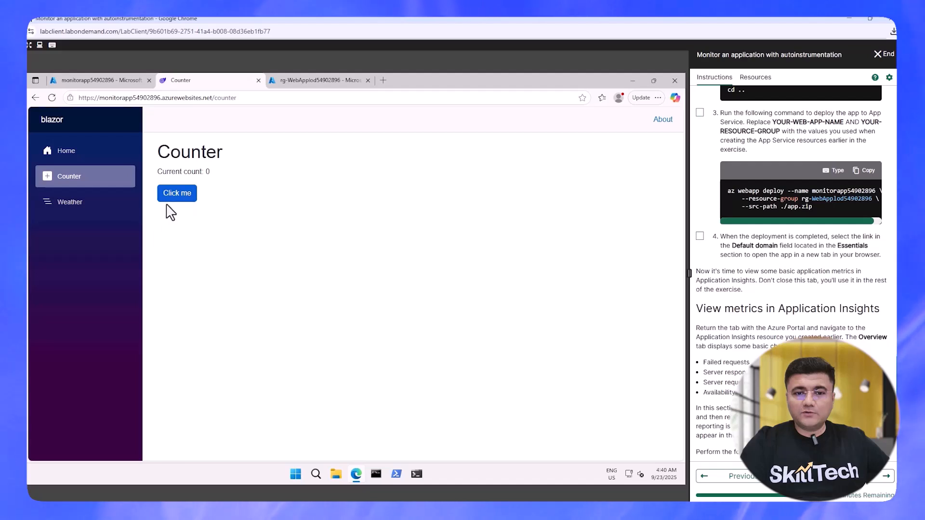
pyautogui.click(179, 195)
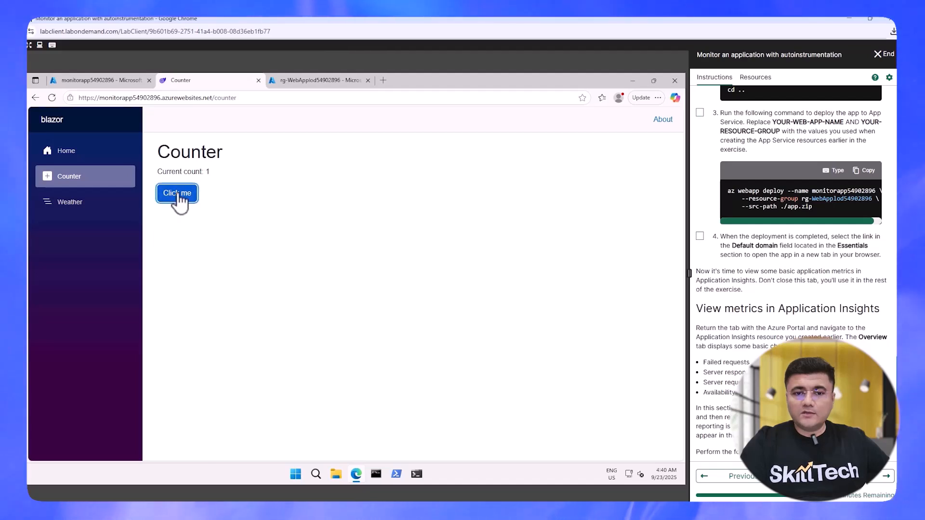
pyautogui.click(179, 195)
pyautogui.click(178, 195)
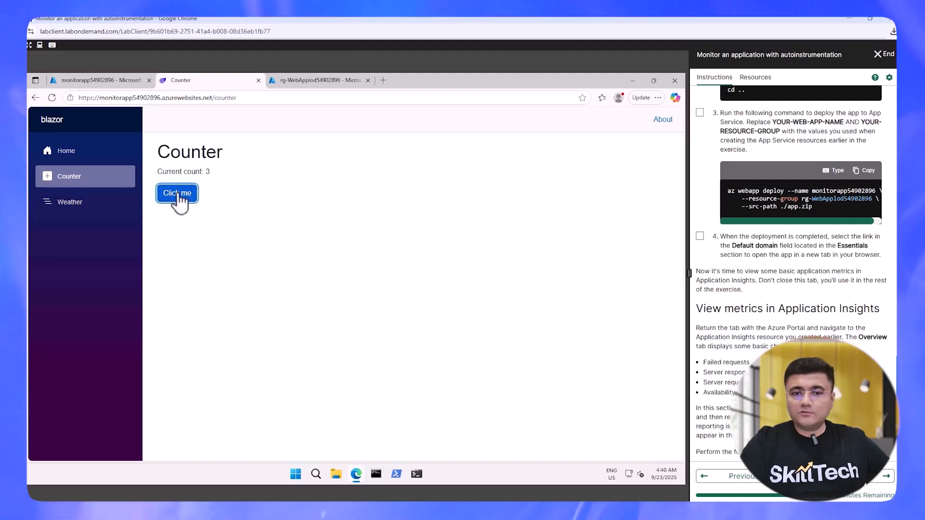
pyautogui.click(73, 205)
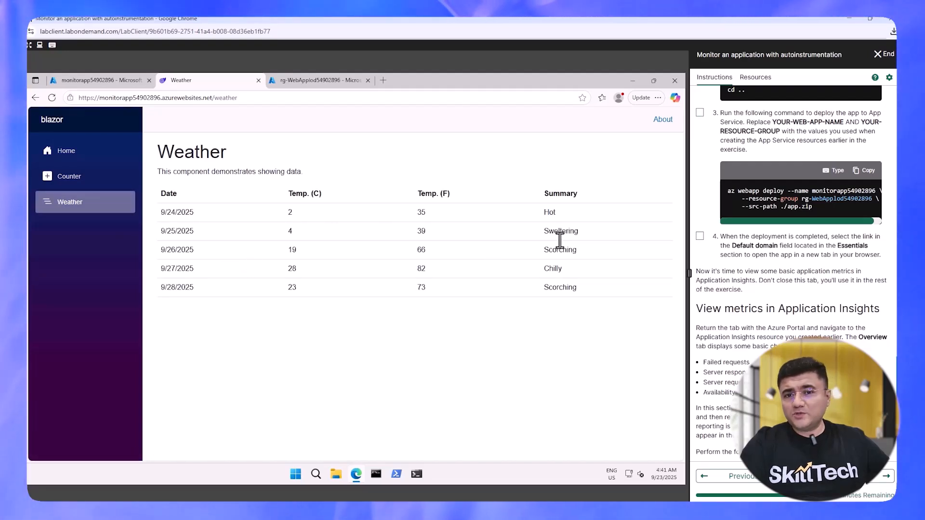
pyautogui.click(63, 162)
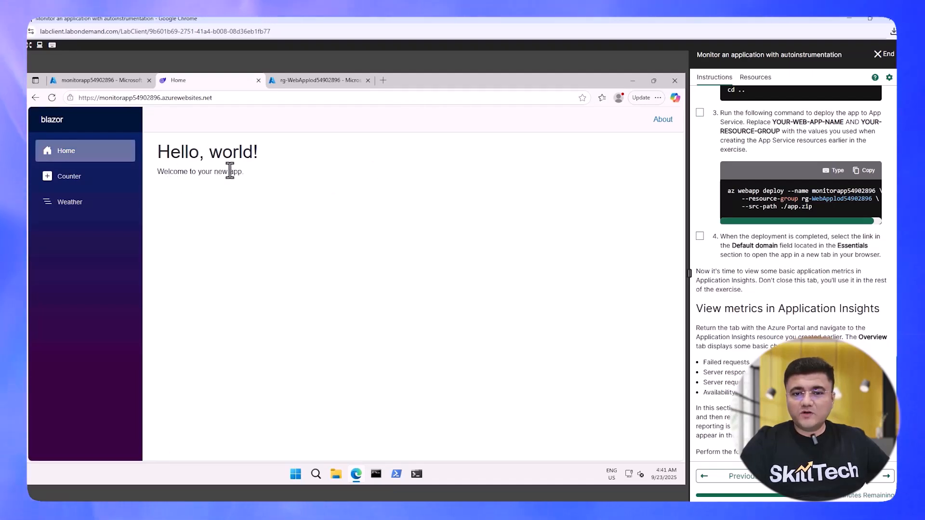
pyautogui.click(274, 195)
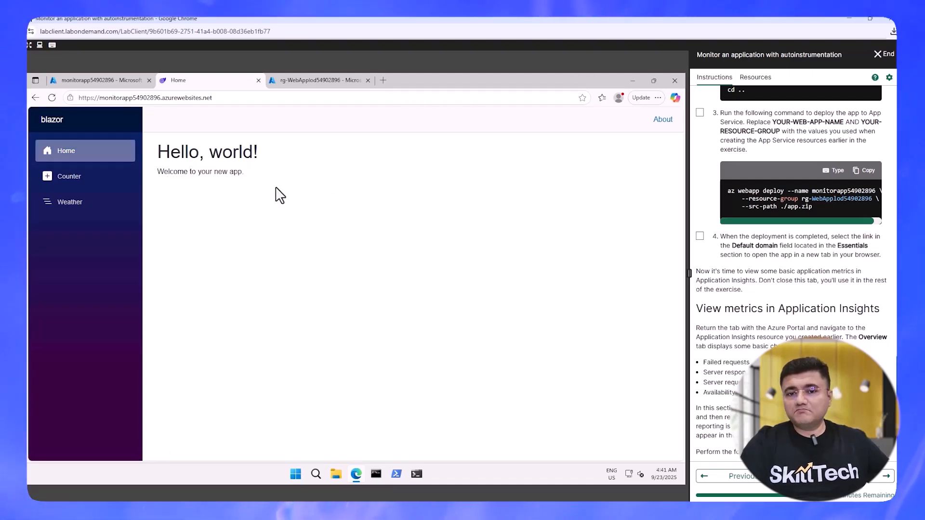
# Step: Read the lab section on viewing metrics in Application Insights, including the charts listed for its Overview page
pyautogui.scroll(-3, 713, 241)
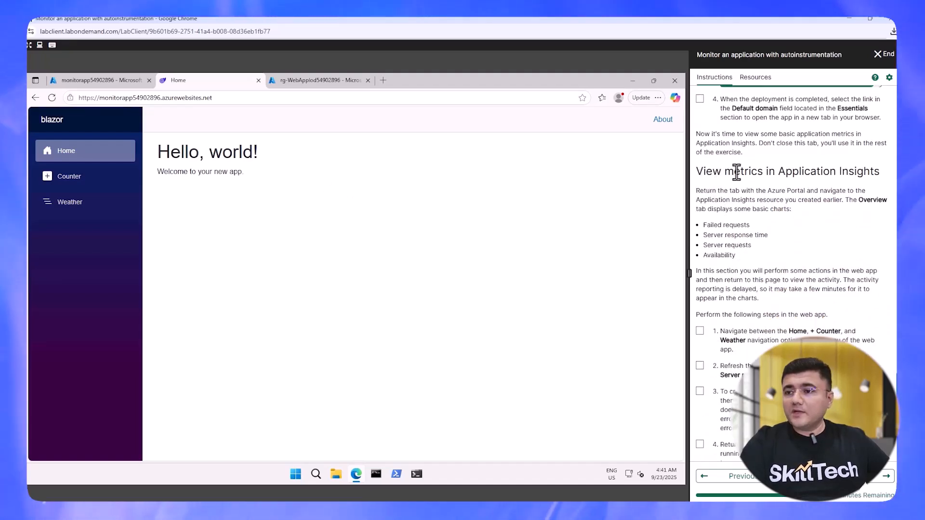
pyautogui.moveTo(712, 171); pyautogui.dragTo(870, 173)
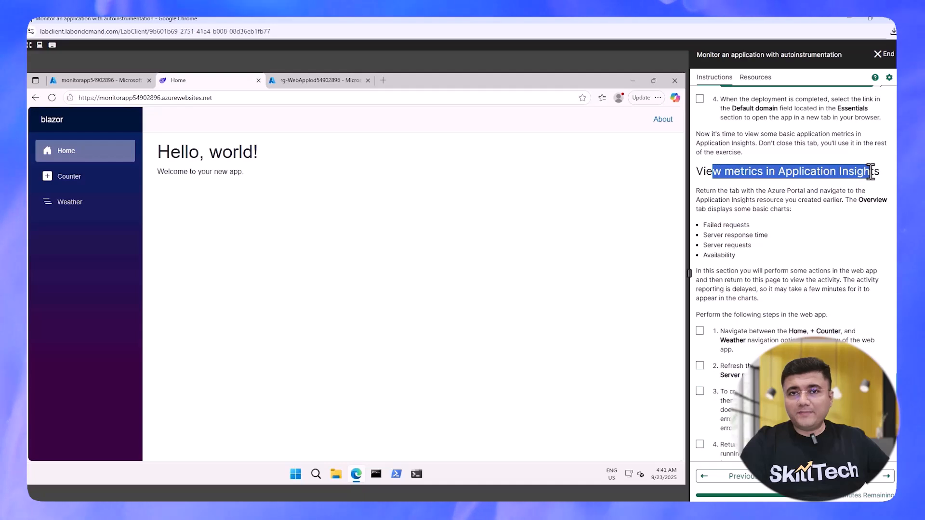
pyautogui.scroll(-2, 742, 231)
pyautogui.scroll(2, 743, 228)
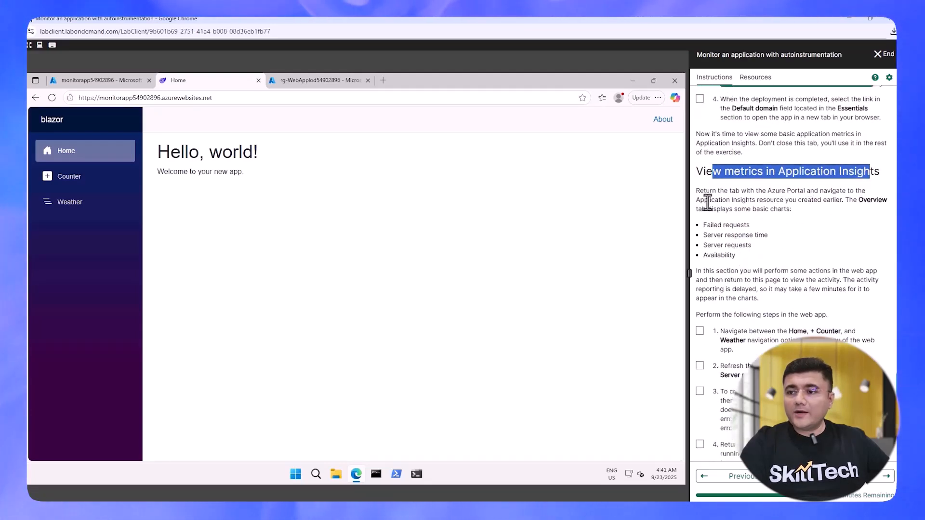
pyautogui.moveTo(707, 200); pyautogui.dragTo(827, 201)
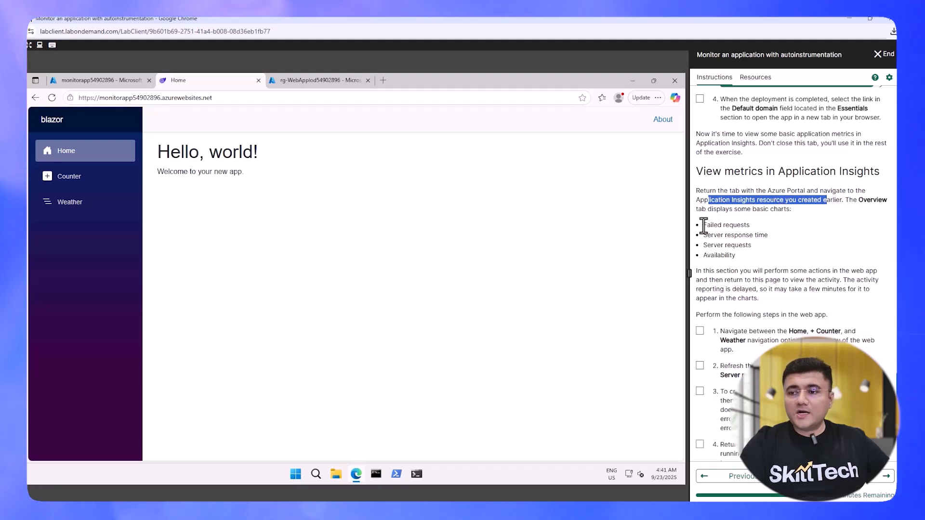
pyautogui.moveTo(703, 225); pyautogui.dragTo(771, 237)
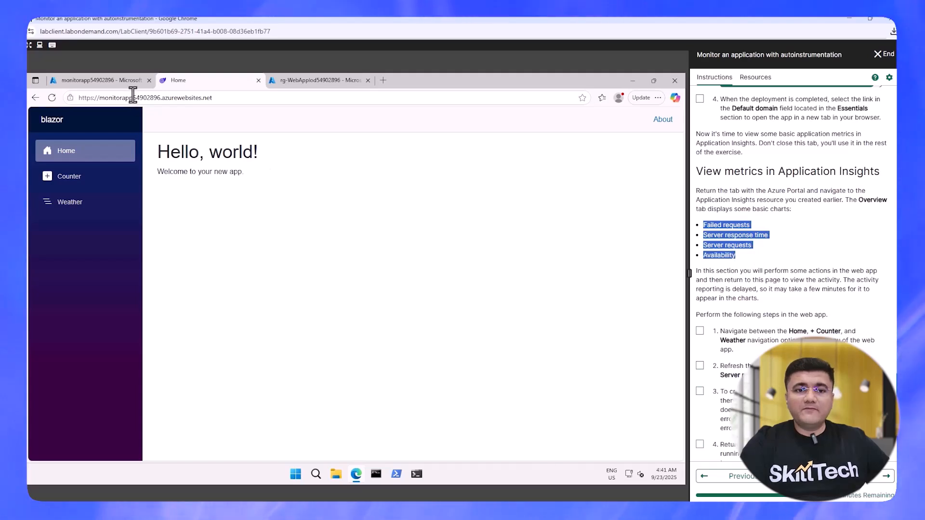
# Step: Return to the web app in the Azure portal and open the autoinstrument-insights resource from its resource group
pyautogui.click(118, 89)
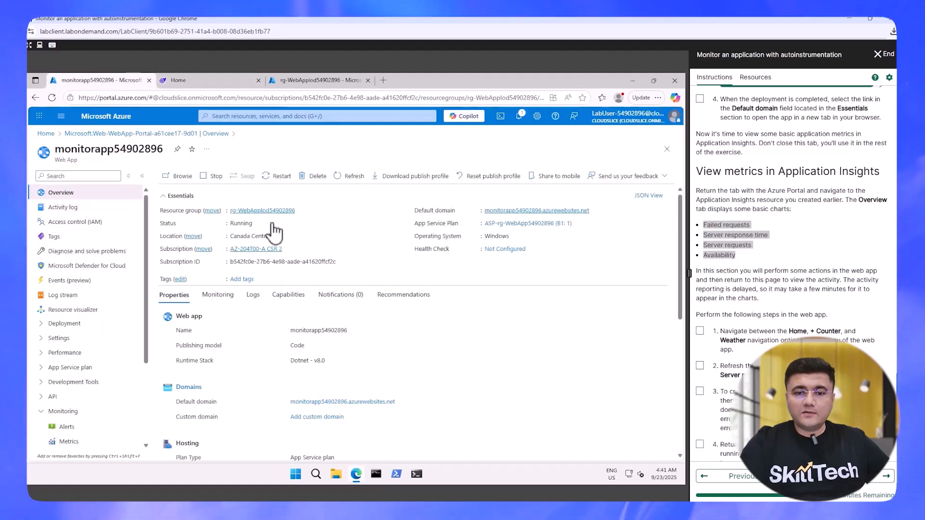
pyautogui.click(273, 211)
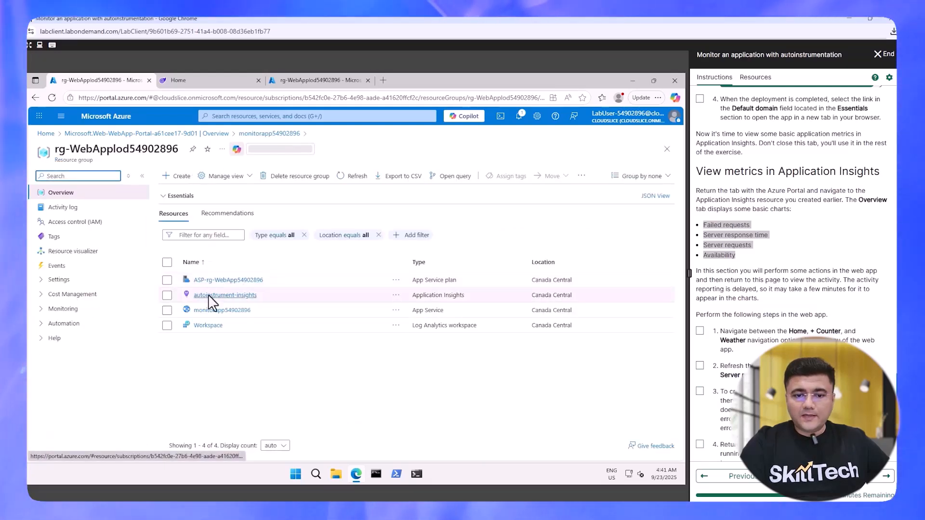
pyautogui.click(212, 302)
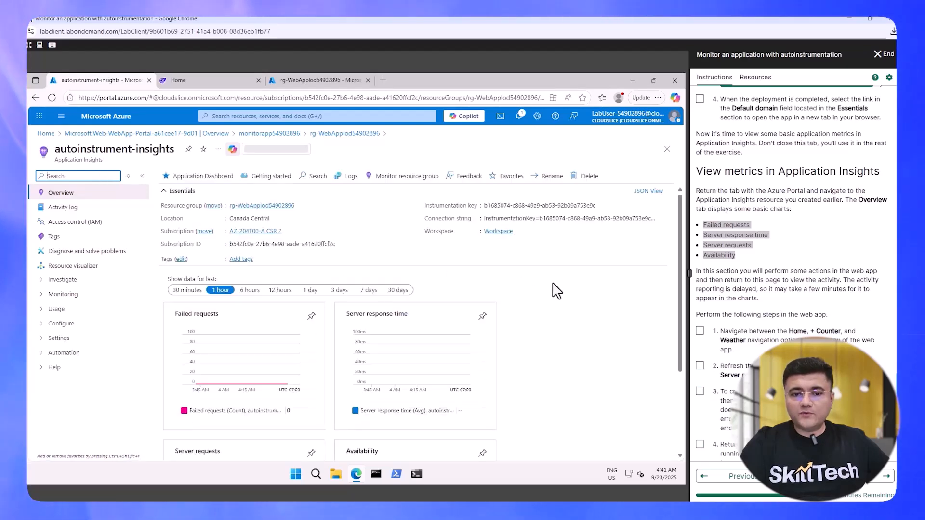
# Step: Examine the four Overview charts of autoinstrument-insights and read the lab's steps for generating activity in the web app
pyautogui.scroll(-1, 556, 292)
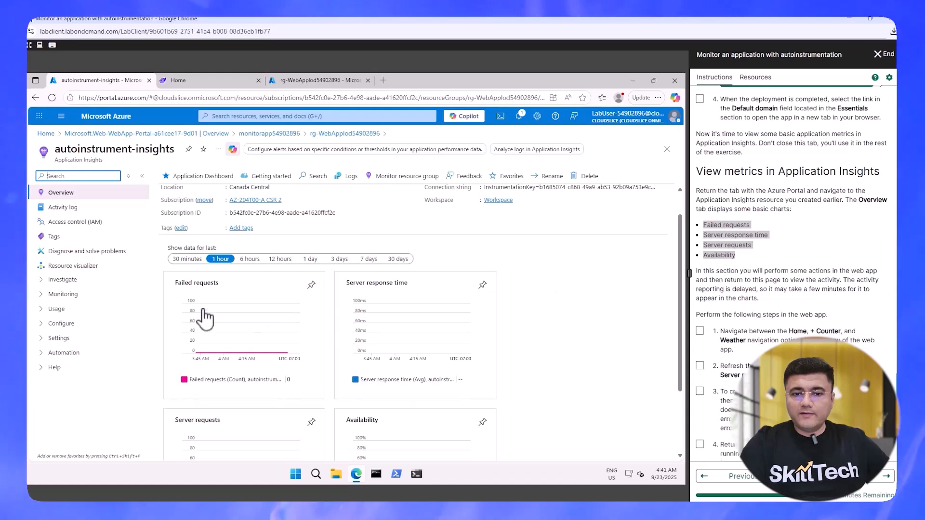
pyautogui.scroll(-2, 378, 295)
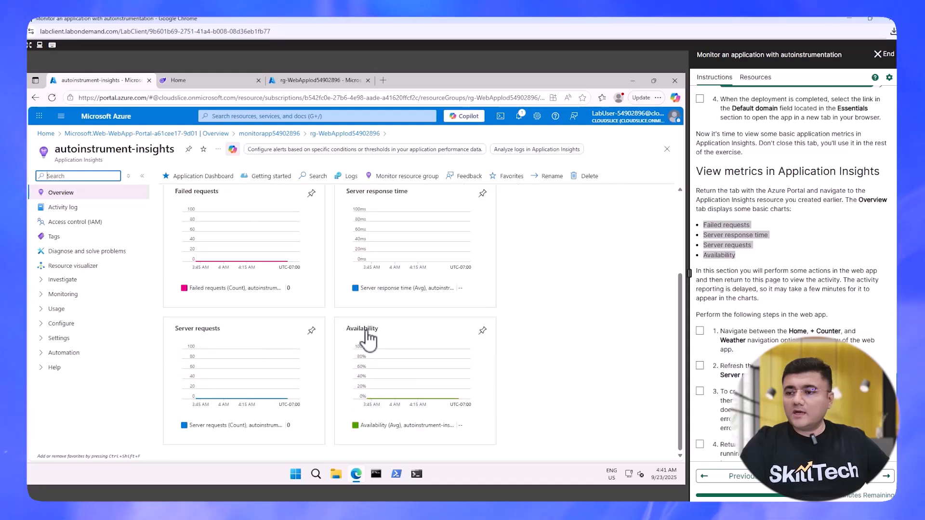
pyautogui.click(749, 265)
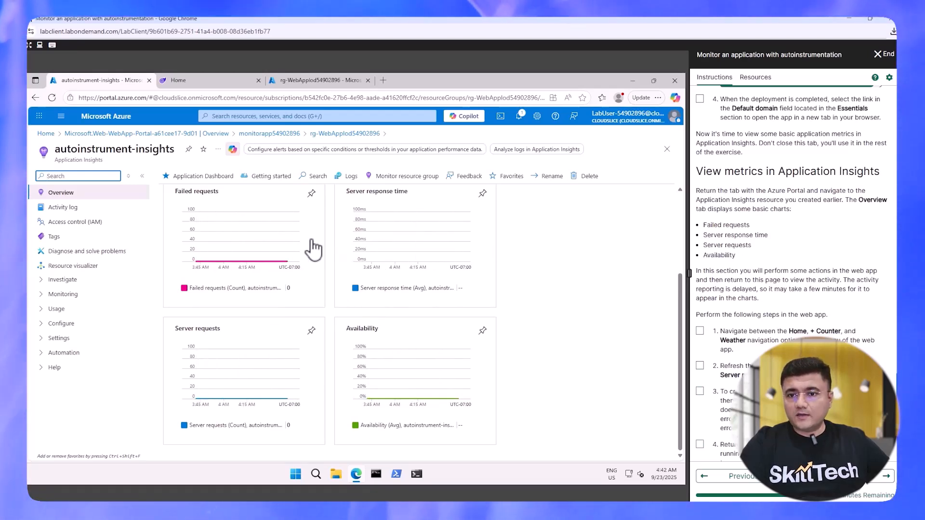
pyautogui.scroll(-2, 732, 289)
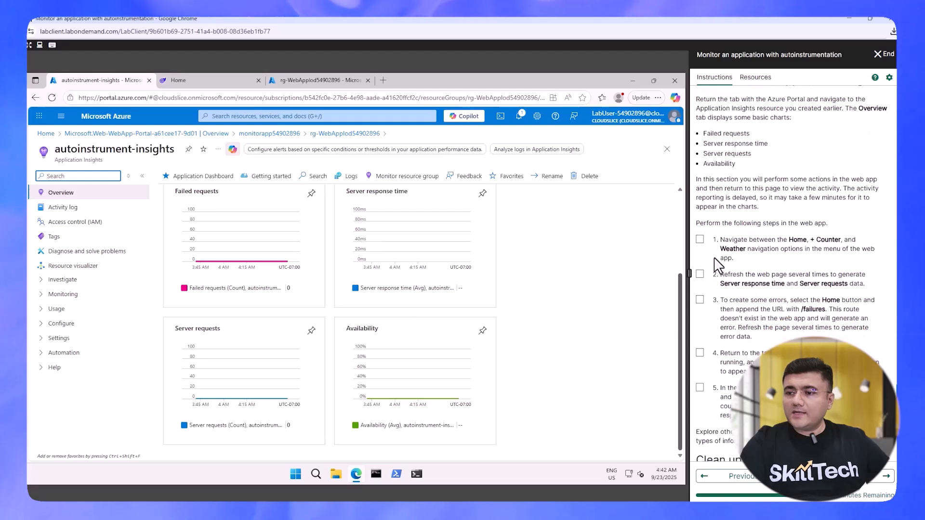
pyautogui.click(700, 240)
pyautogui.click(540, 96)
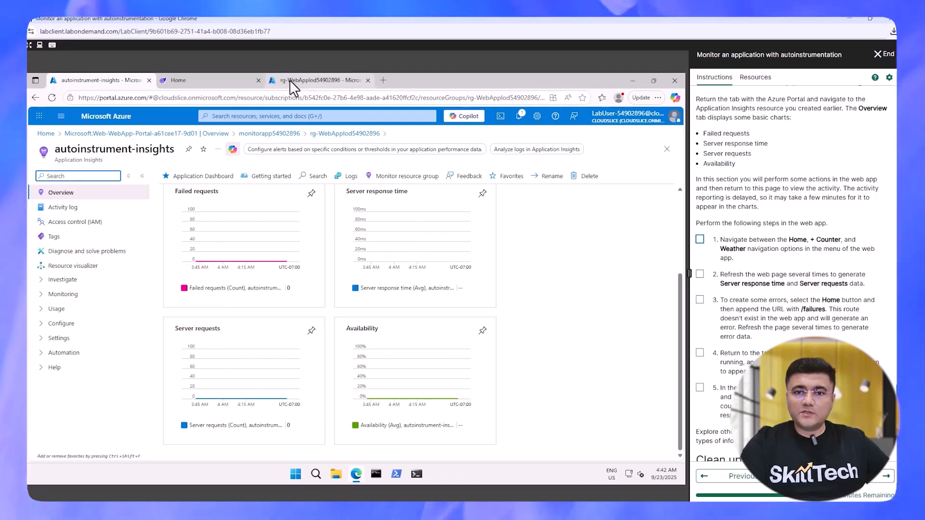
# Step: Return to the deployed web app, visit its Counter and Weather pages, and reload the Weather page twice
pyautogui.click(221, 84)
pyautogui.click(46, 179)
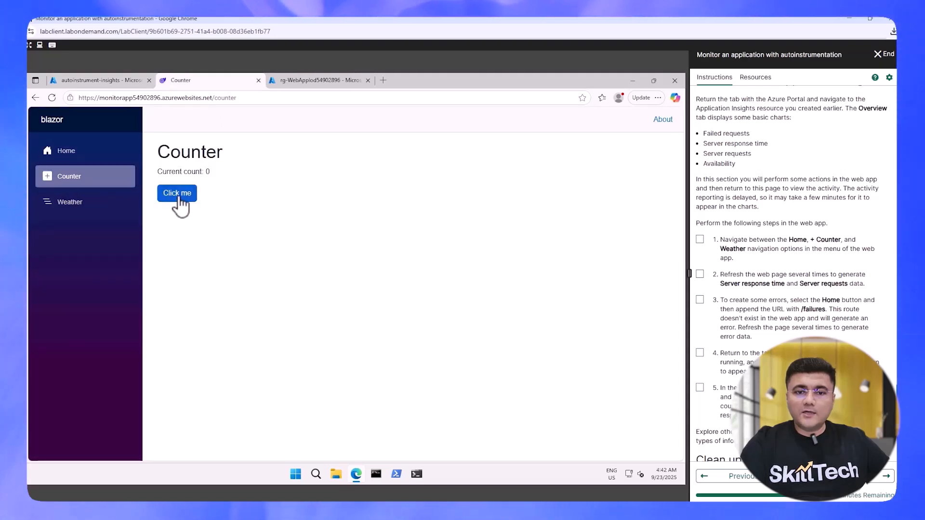
pyautogui.click(77, 204)
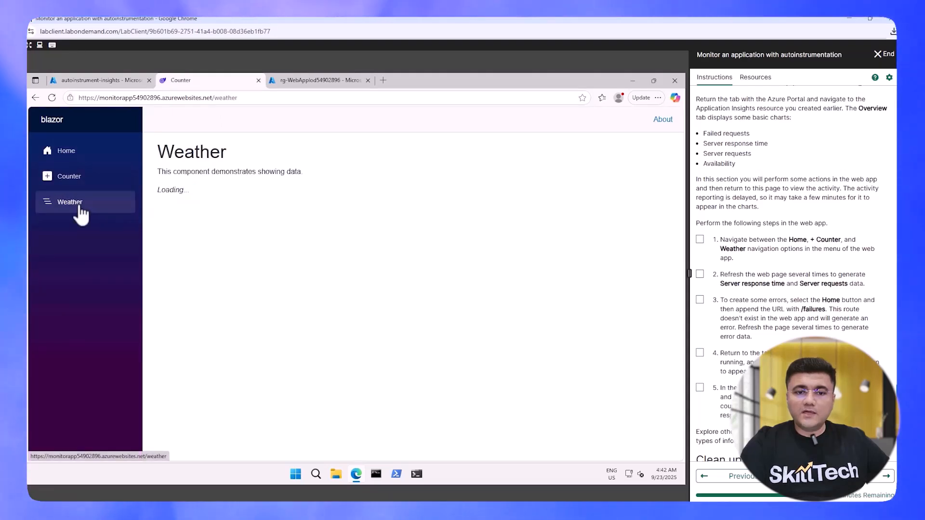
pyautogui.click(257, 97)
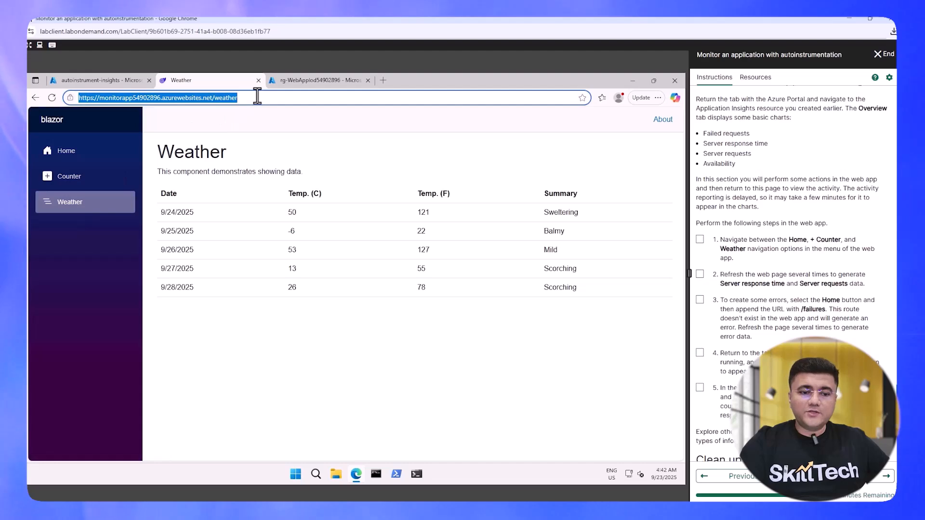
pyautogui.press('Return')
pyautogui.click(257, 98)
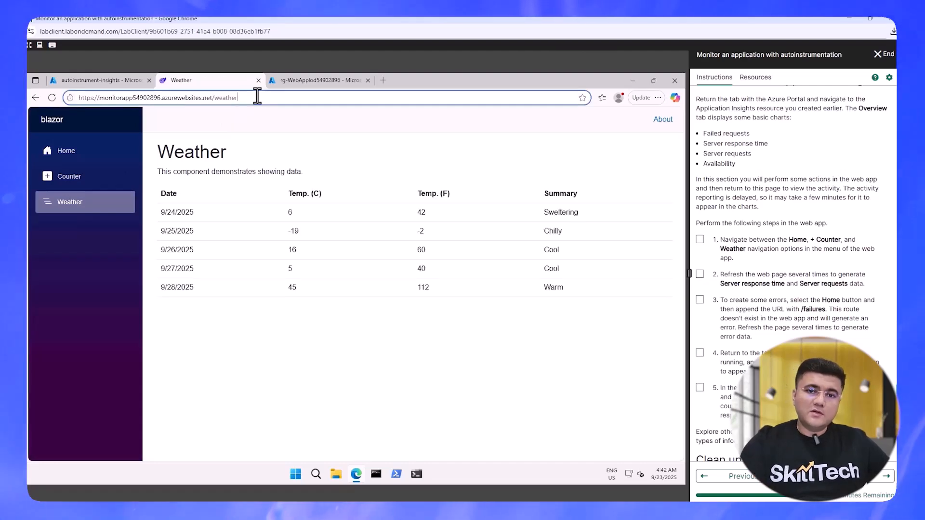
pyautogui.press('Return')
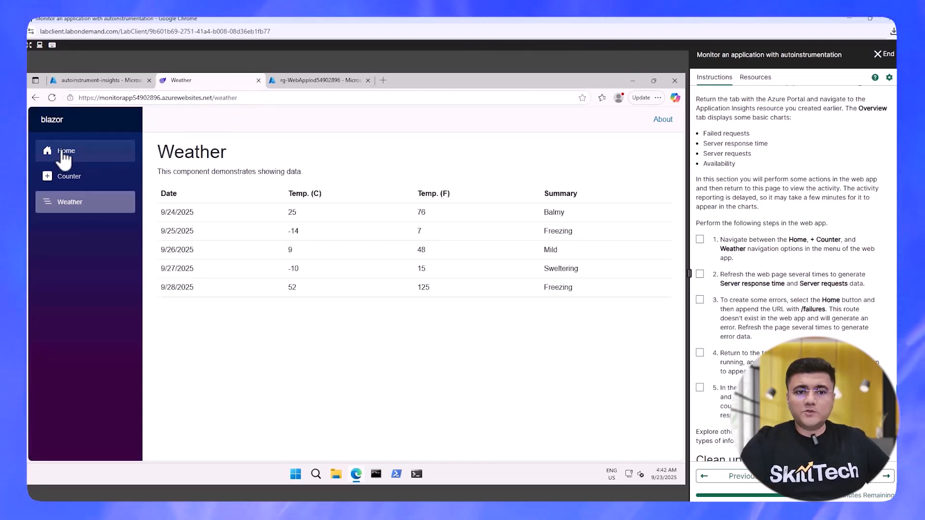
# Step: Go to the web app's Home page and reload it twice to generate more server requests
pyautogui.click(65, 153)
pyautogui.click(281, 99)
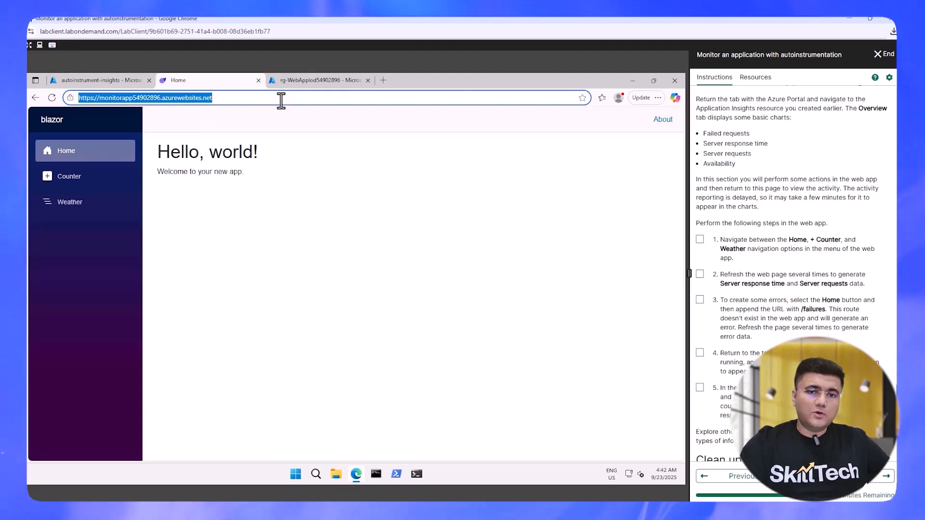
pyautogui.press('Return')
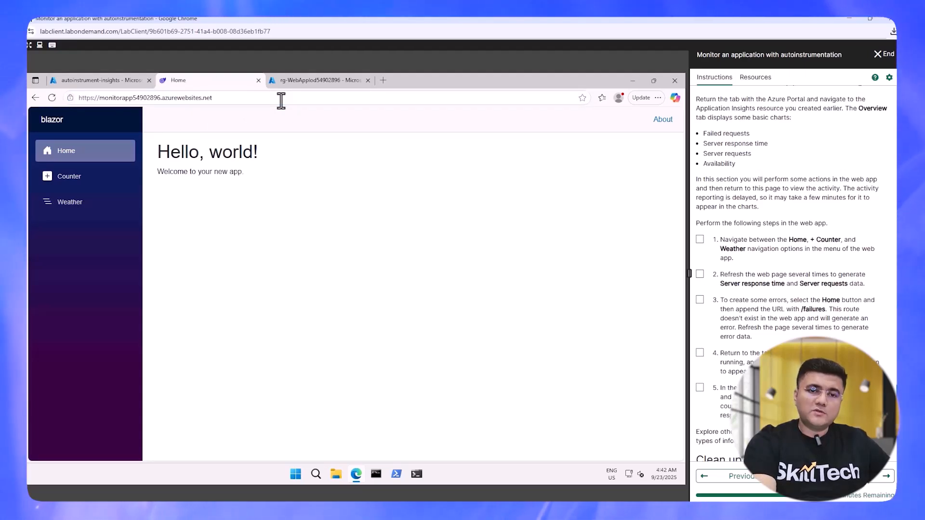
pyautogui.click(280, 99)
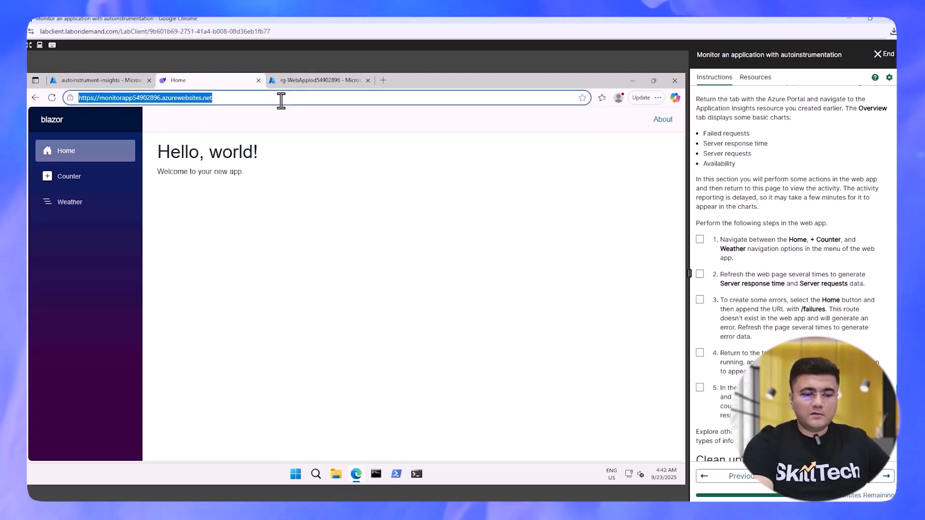
pyautogui.press('Return')
# Step: Return to autoinstrument-insights and examine the Server requests and Server response time charts on its Overview page
pyautogui.click(102, 81)
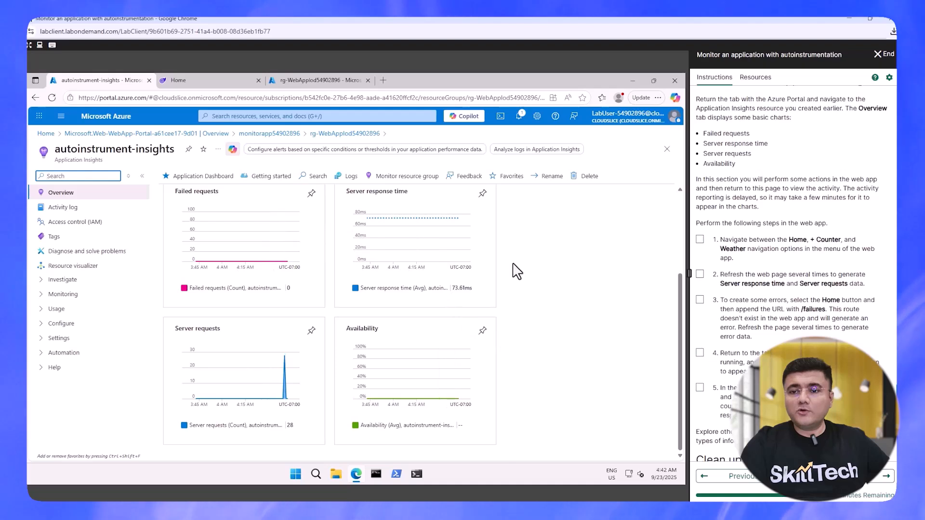
pyautogui.scroll(2, 564, 259)
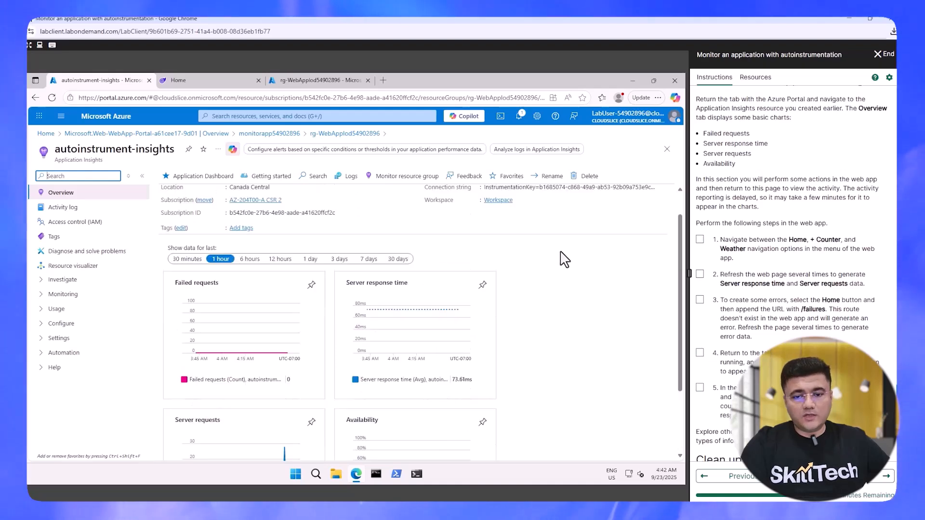
pyautogui.scroll(-2, 565, 260)
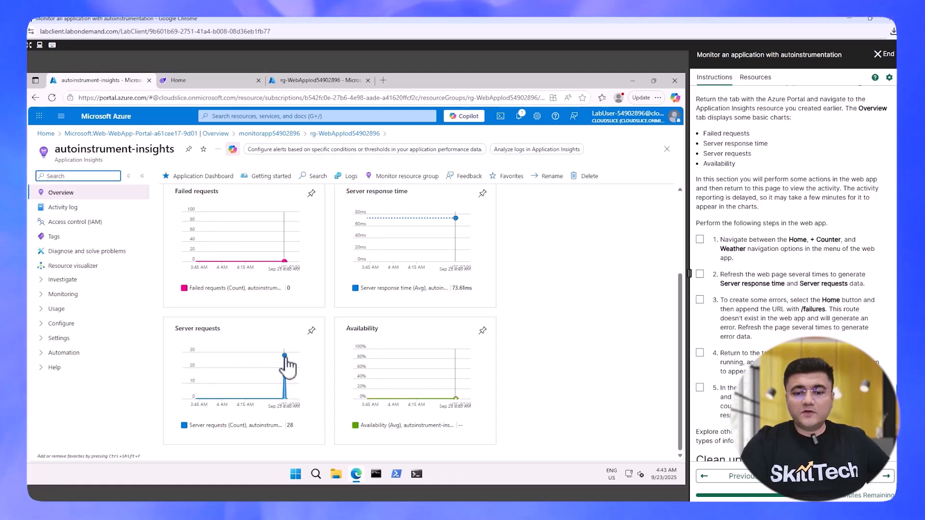
pyautogui.scroll(2, 583, 299)
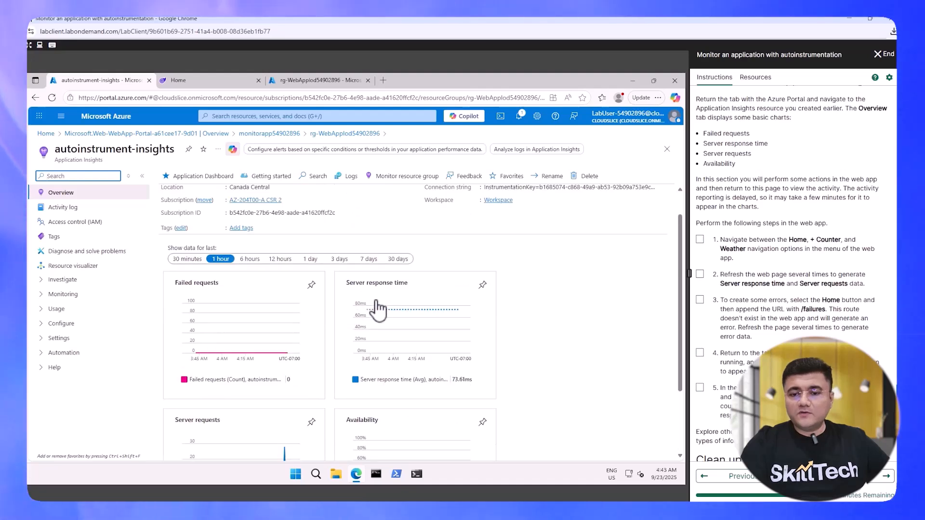
pyautogui.scroll(-2, 378, 308)
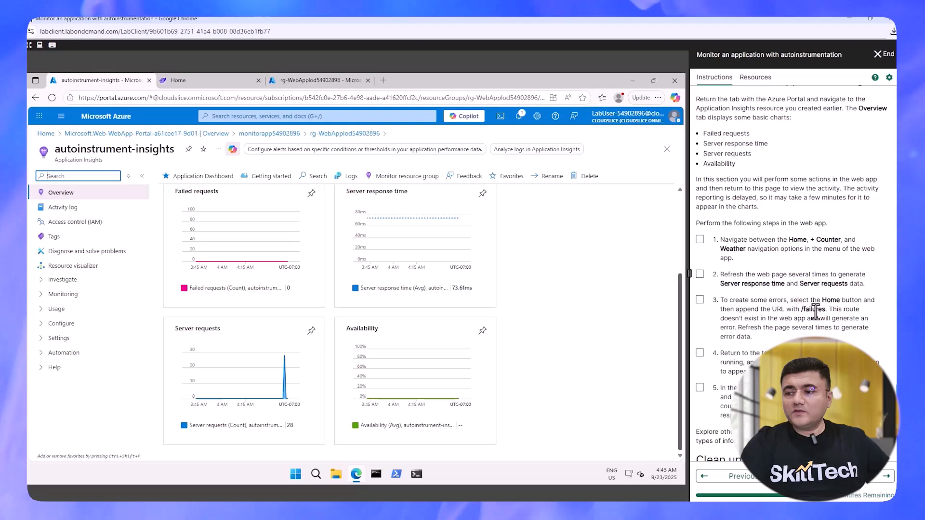
# Step: Append /failure to the web app's address to request a nonexistent route, and reload that page once
pyautogui.click(221, 81)
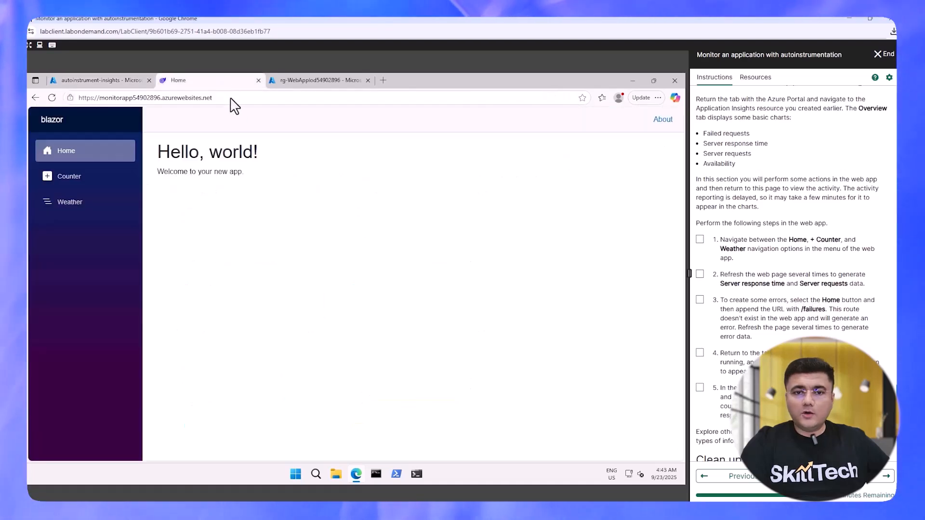
pyautogui.click(248, 99)
pyautogui.click(251, 99)
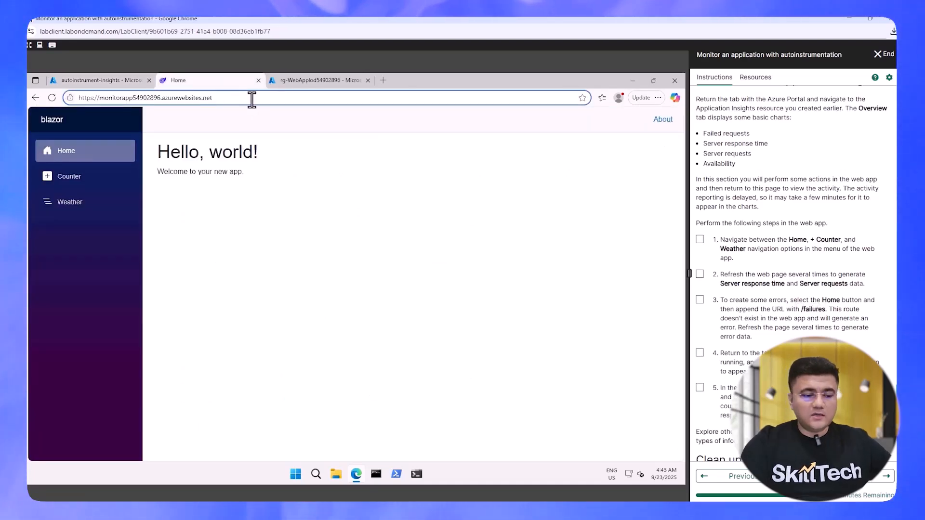
pyautogui.write('/failure')
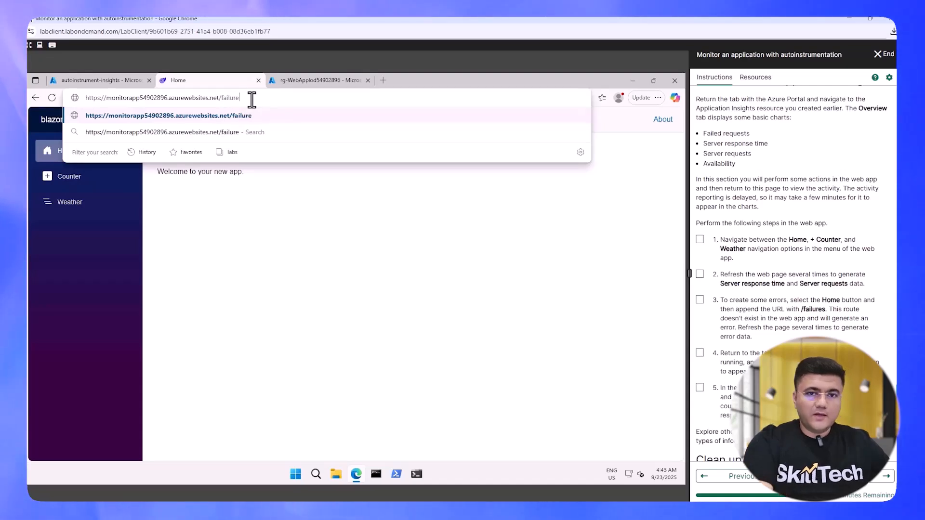
pyautogui.press('Return')
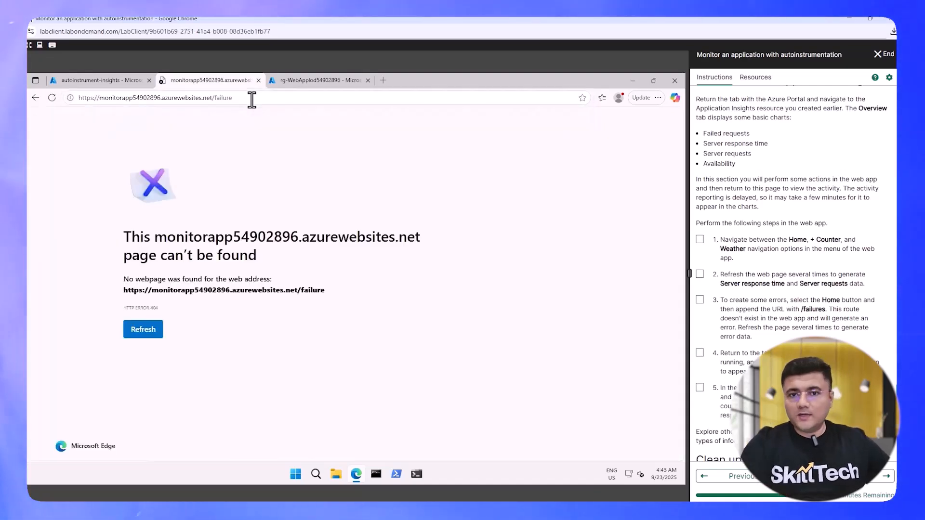
pyautogui.click(251, 99)
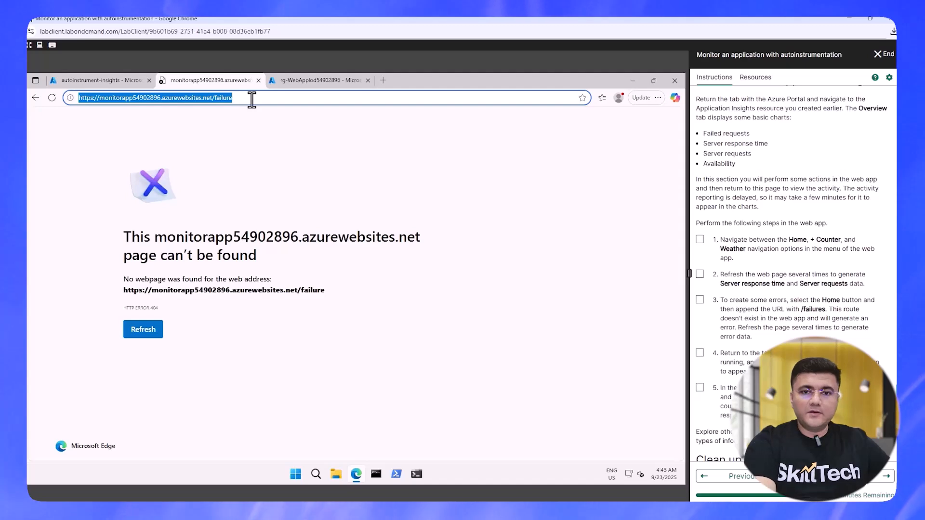
pyautogui.press('Return')
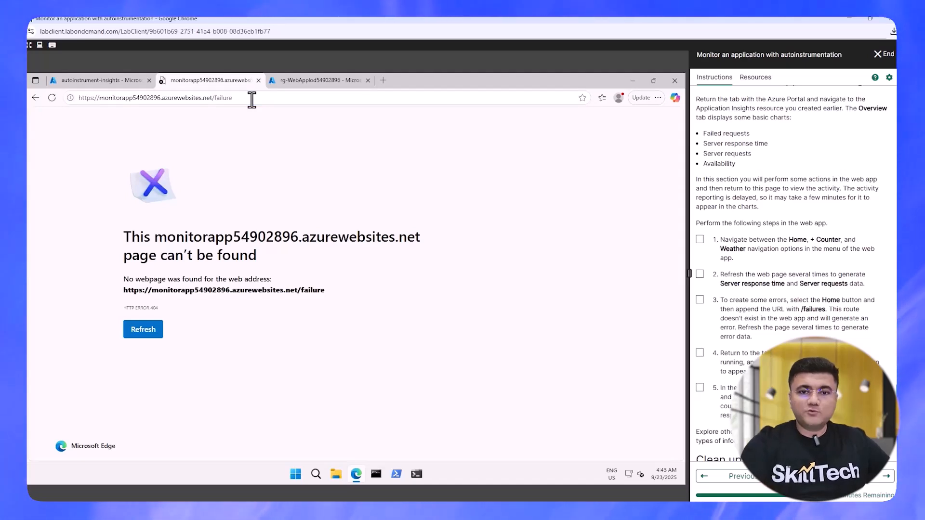
# Step: Return to autoinstrument-insights, open Failures from the Investigate section, and check its Exceptions and Operations views
pyautogui.click(104, 81)
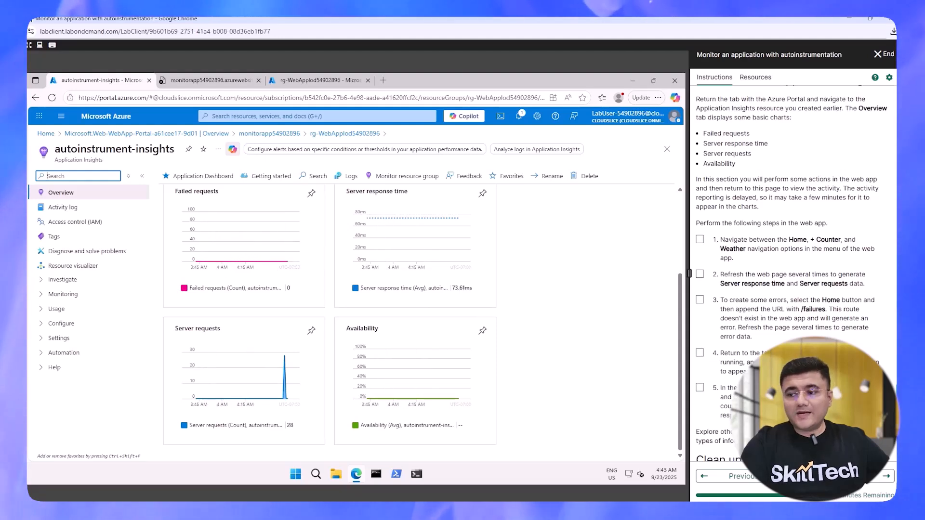
pyautogui.scroll(-1, 790, 241)
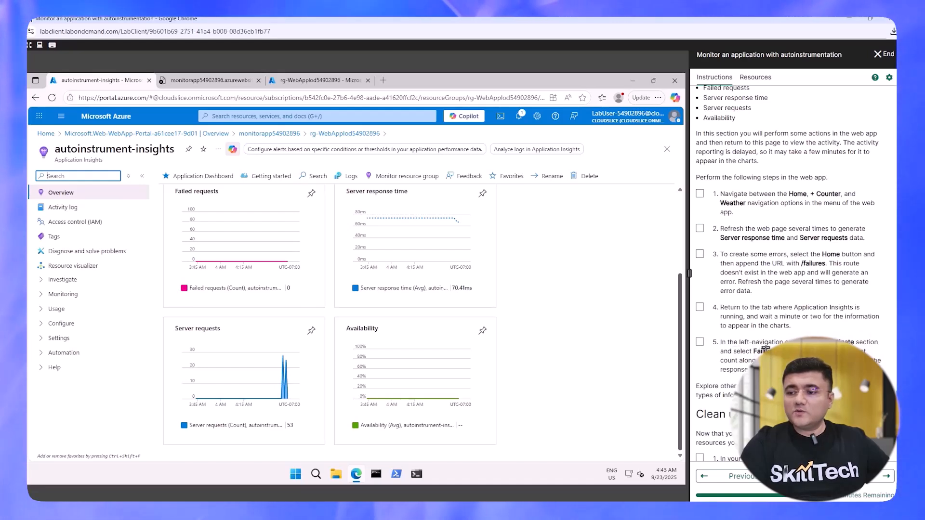
pyautogui.click(52, 281)
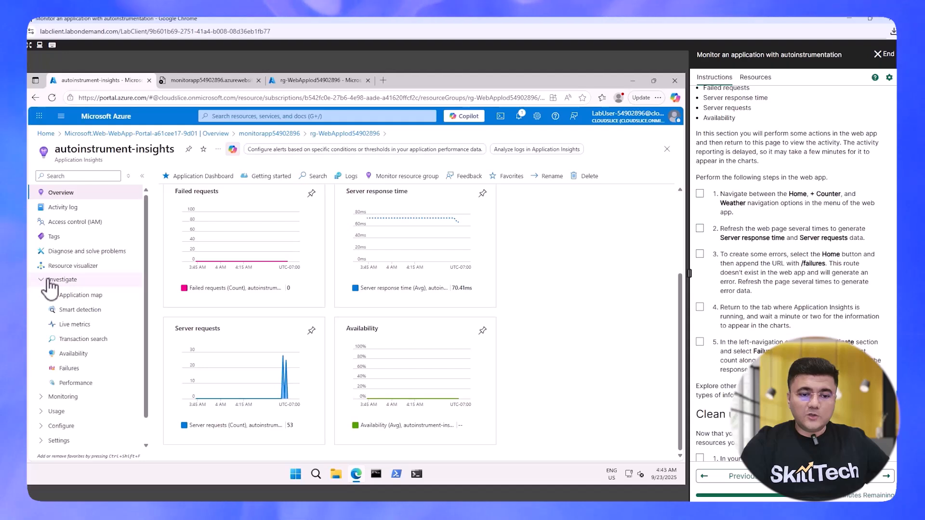
pyautogui.click(70, 369)
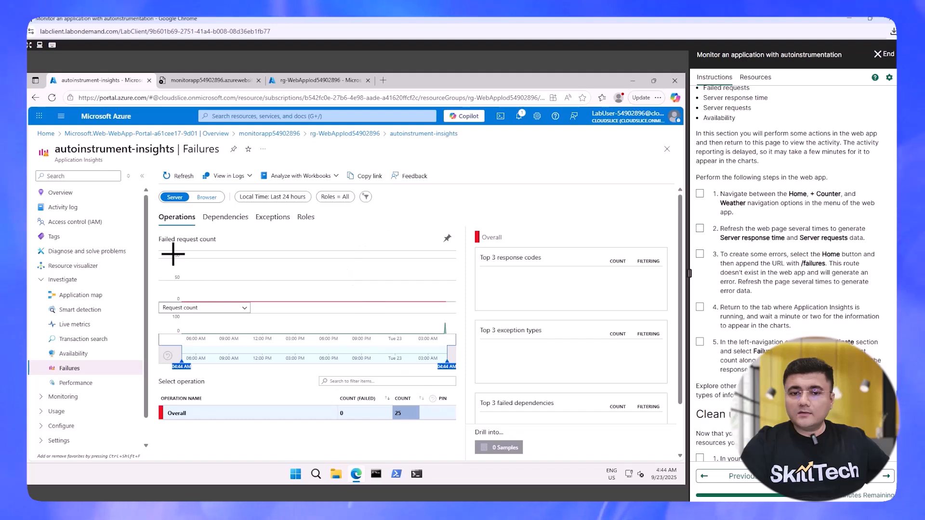
pyautogui.click(271, 217)
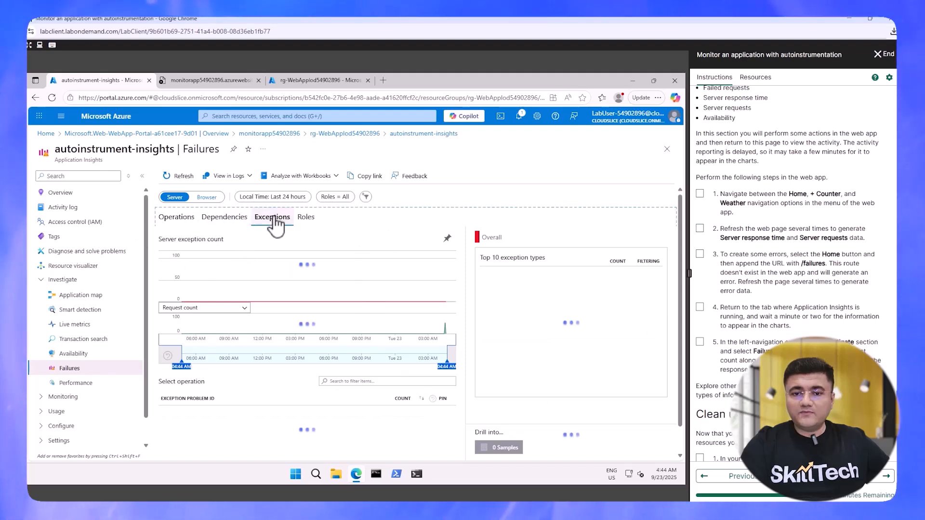
pyautogui.click(169, 220)
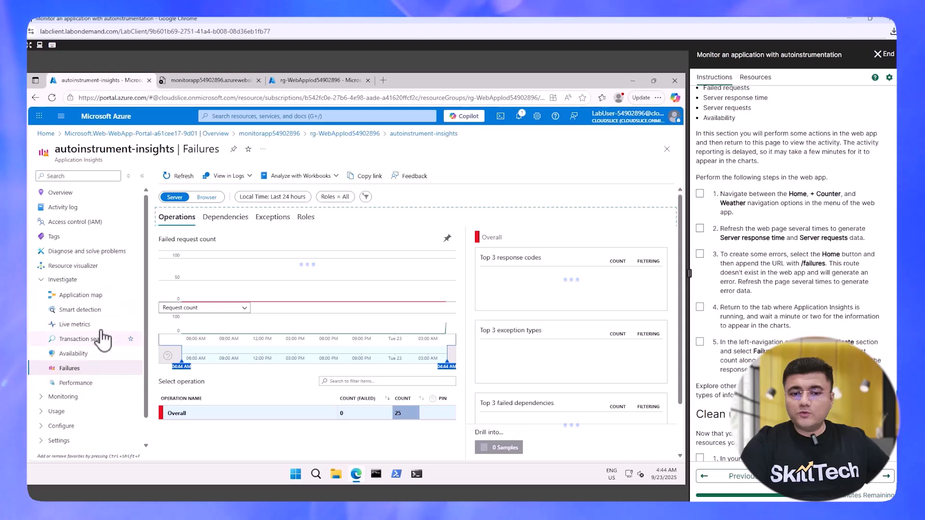
# Step: Open the Live metrics page of autoinstrument-insights, and reload the web app's /failure address twice to send more failing requests
pyautogui.click(81, 310)
pyautogui.click(81, 326)
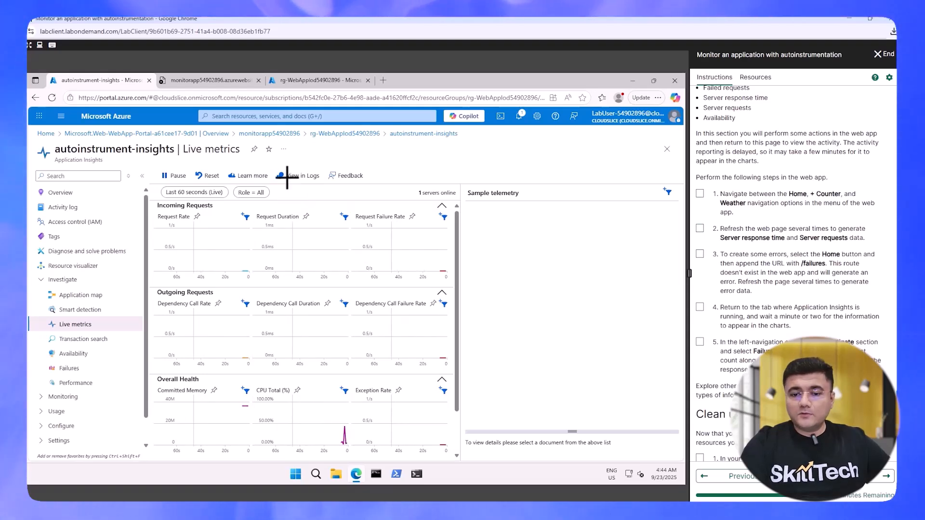
pyautogui.click(225, 82)
pyautogui.click(247, 102)
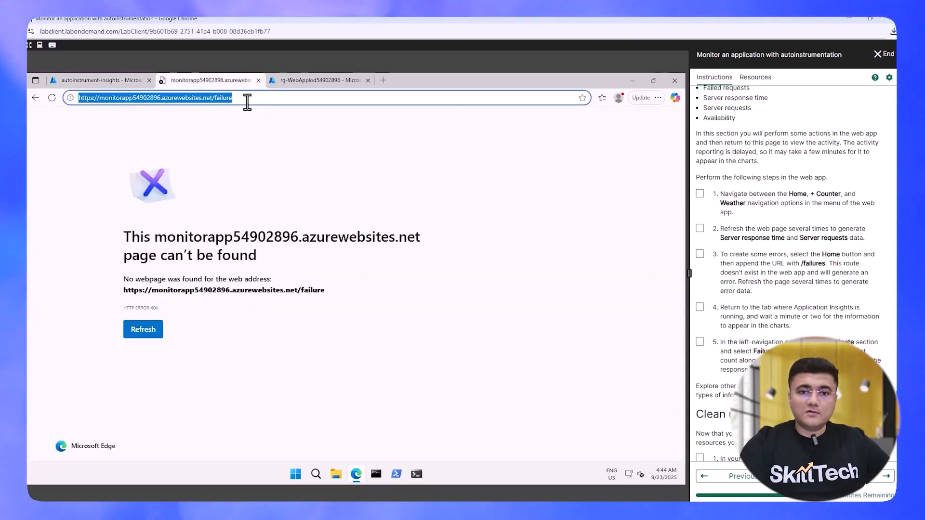
pyautogui.press('Return')
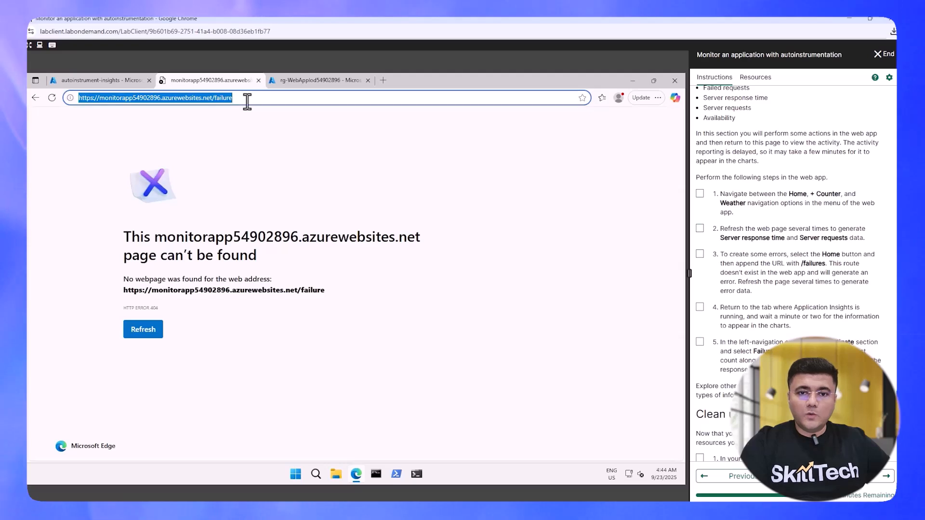
pyautogui.press('Return')
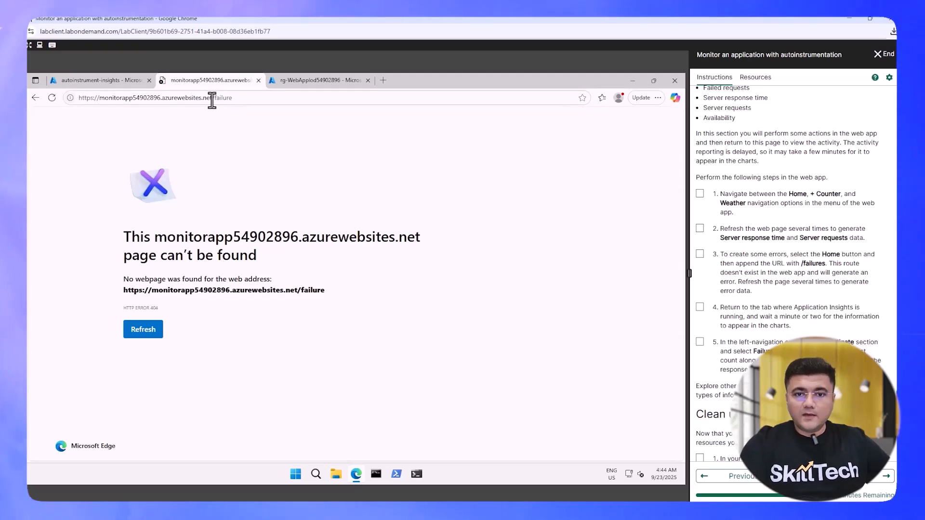
# Step: Load the web app's root address without /failure, and open its Weather page to generate successful requests
pyautogui.click(212, 98)
pyautogui.press('BackSpace')
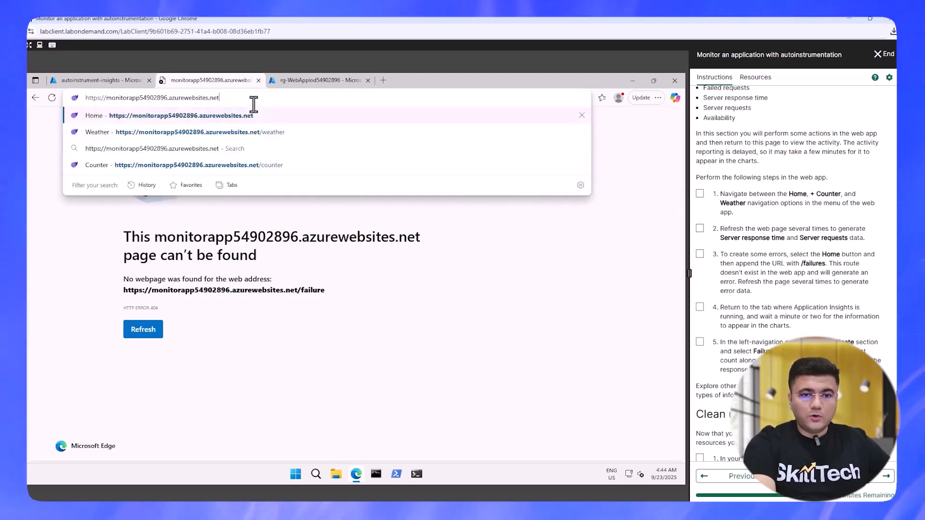
pyautogui.press('Return')
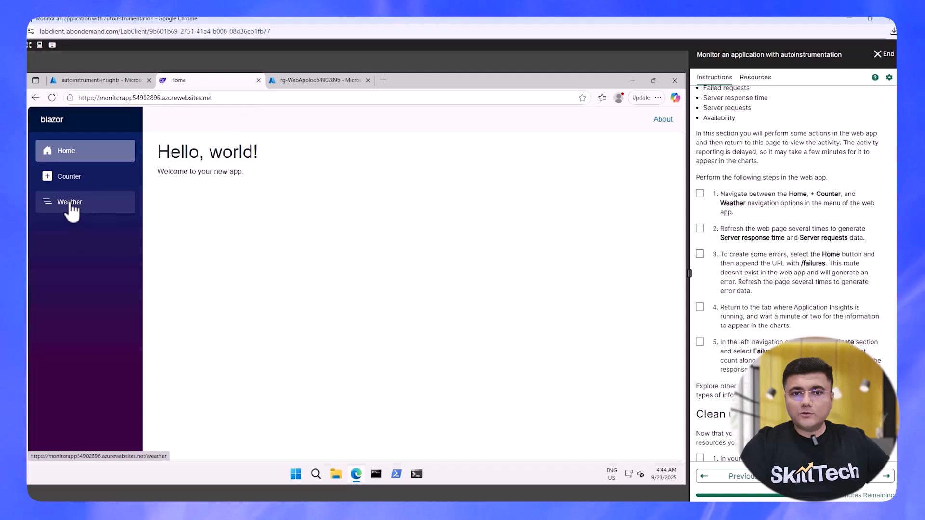
pyautogui.click(70, 203)
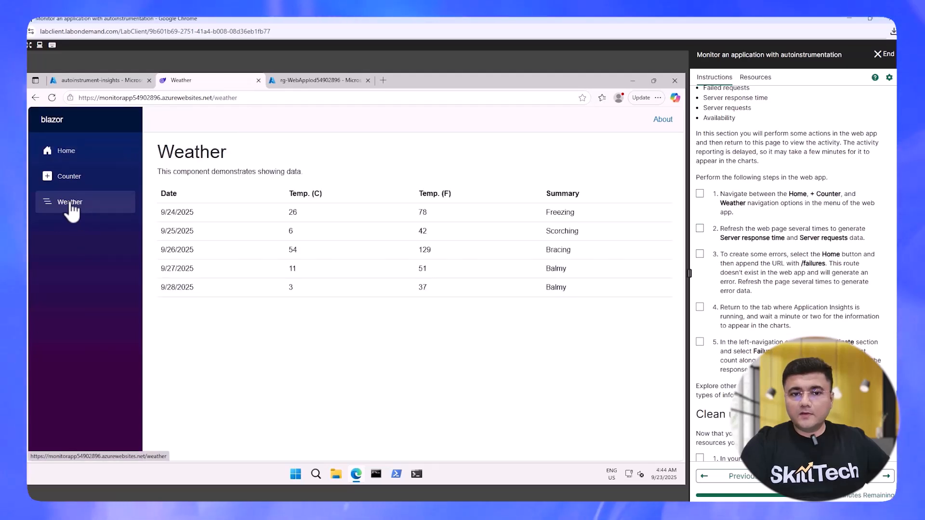
# Step: Return to the Live metrics of autoinstrument-insights and examine the incoming requests, outgoing requests and overall health charts
pyautogui.click(100, 81)
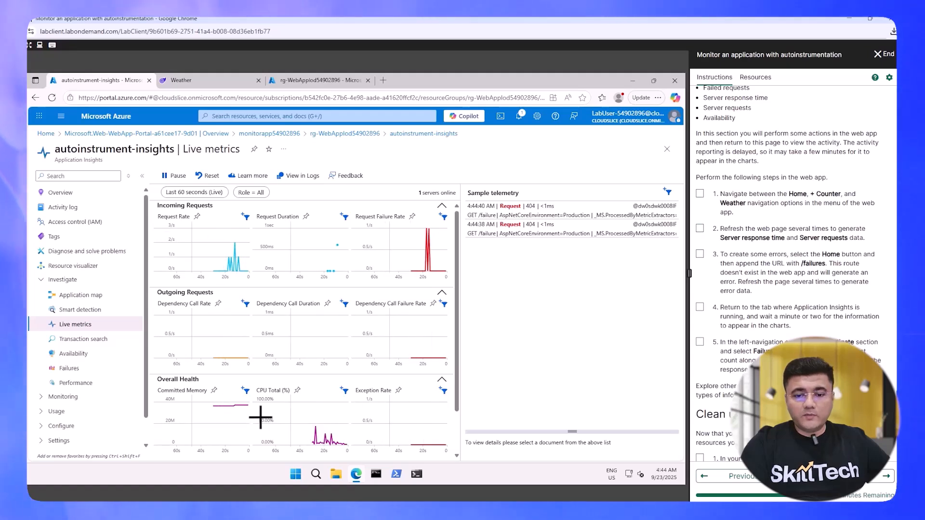
pyautogui.scroll(-1, 266, 377)
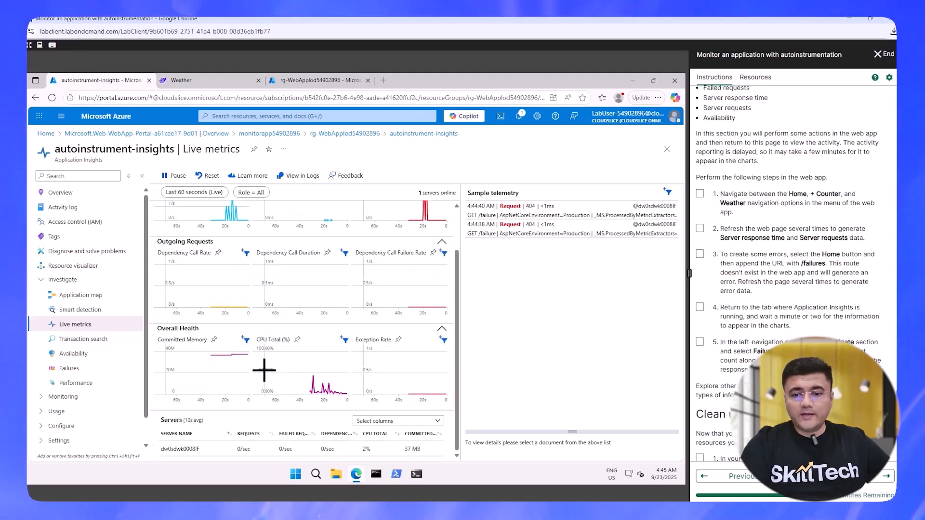
pyautogui.scroll(1, 266, 380)
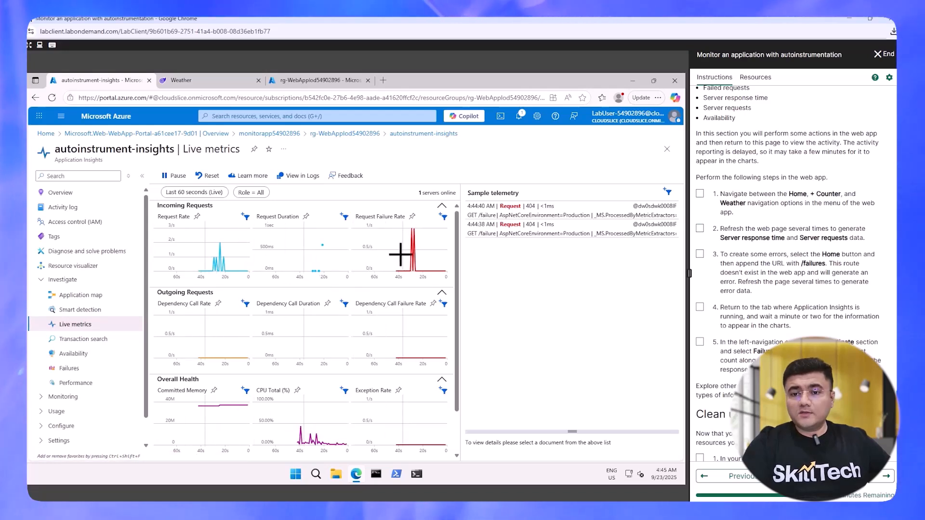
# Step: Request the nonexistent /weather222 route in the web app, and check the Live metrics sample telemetry for that request
pyautogui.click(207, 82)
pyautogui.click(252, 98)
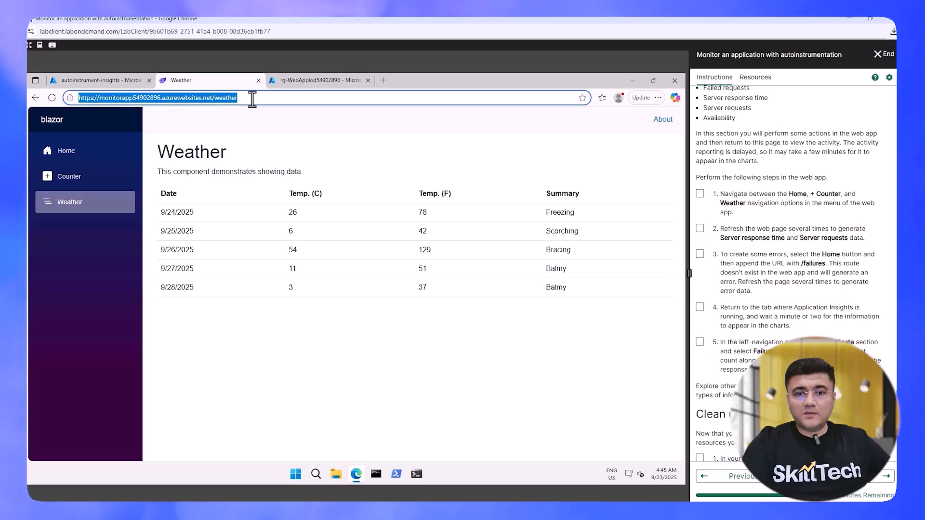
pyautogui.write('222')
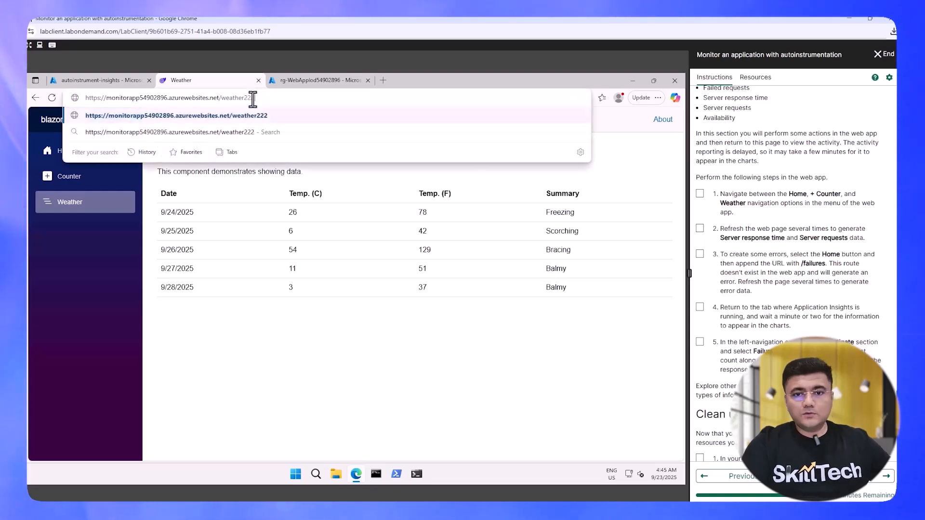
pyautogui.press('Return')
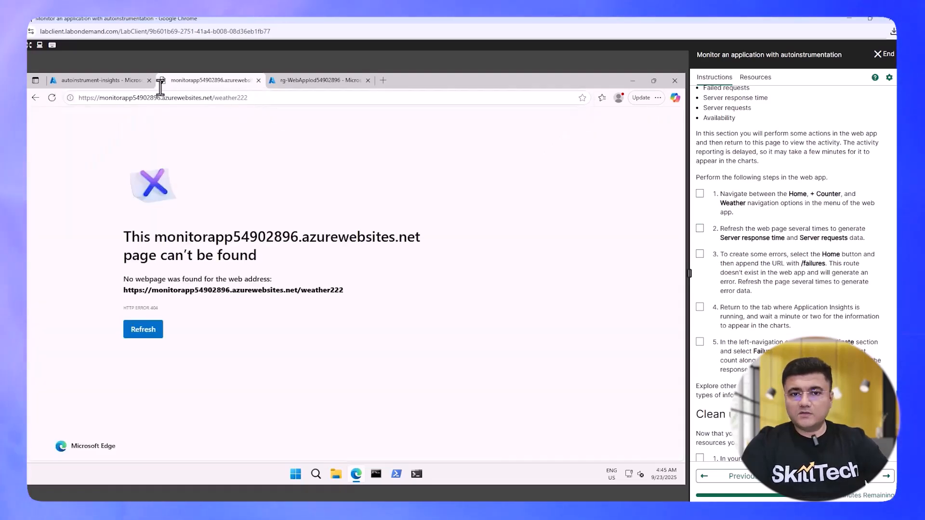
pyautogui.click(99, 81)
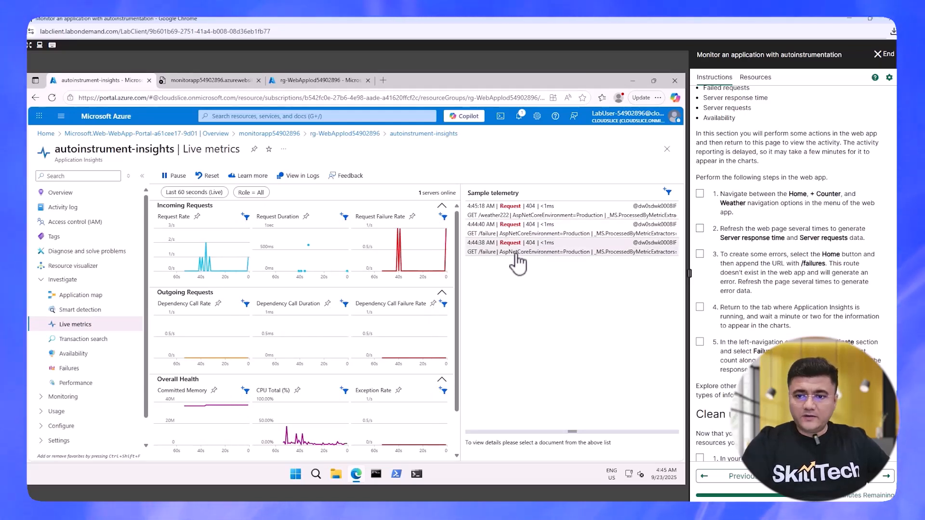
# Step: Return to the web app, correct its address to /weather, and load that page
pyautogui.click(212, 82)
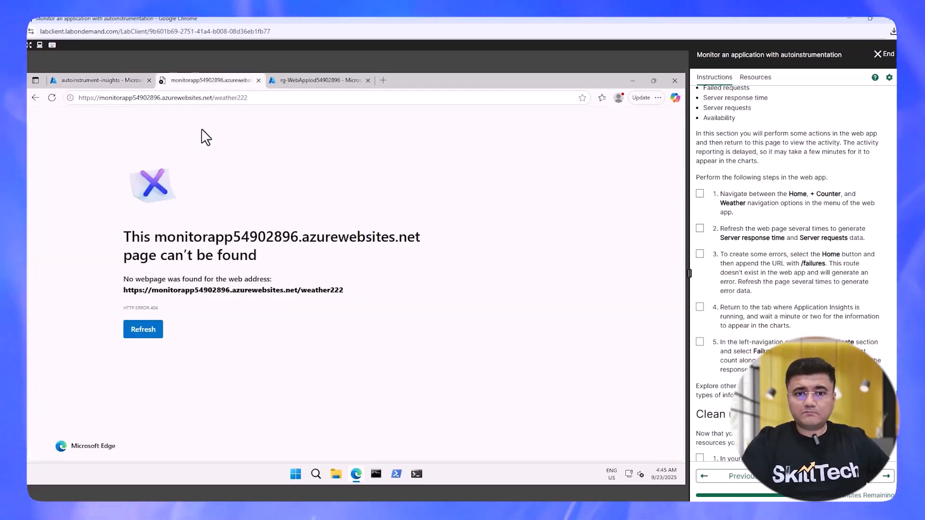
pyautogui.click(260, 99)
pyautogui.click(260, 99)
pyautogui.press('BackSpace')
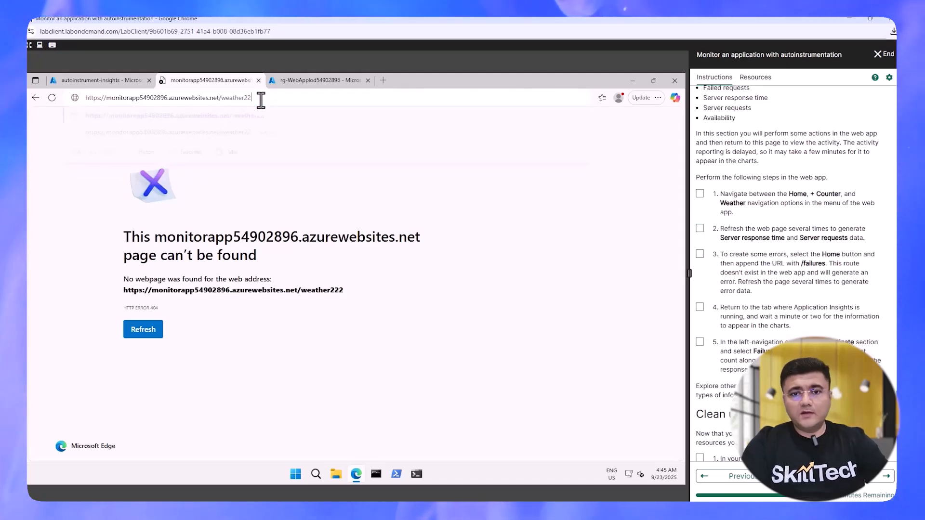
pyautogui.press('BackSpace')
pyautogui.press('BackSpace')
pyautogui.press('BackSpace')
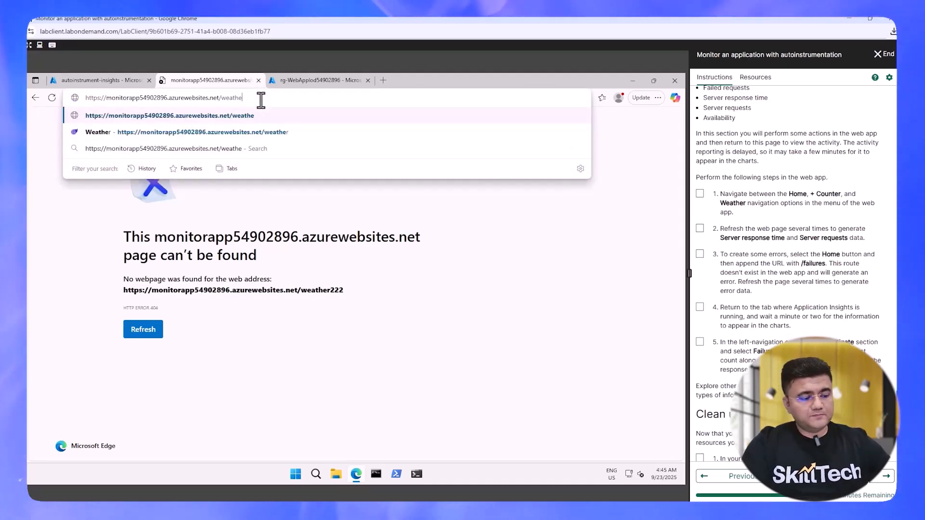
pyautogui.write('r')
pyautogui.press('Return')
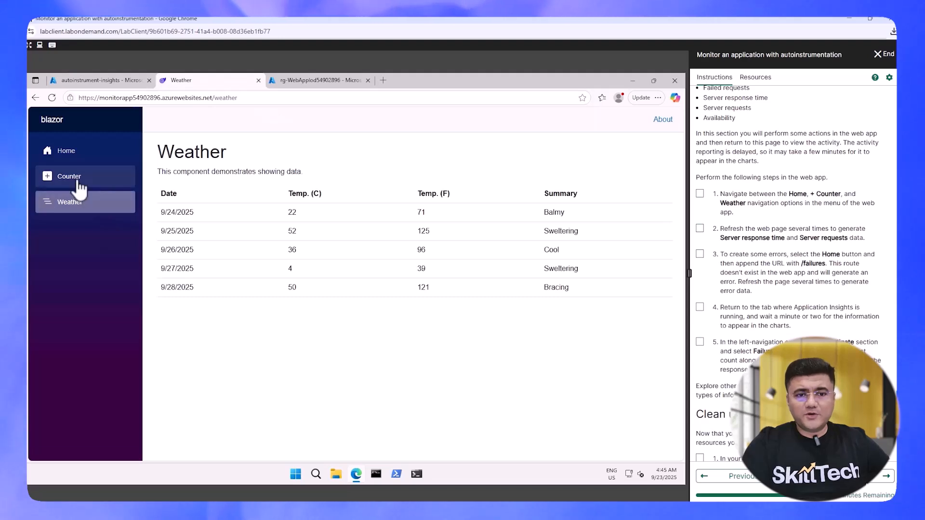
# Step: Open the web app's Counter page, raise the count to 4, and check the activity in Live metrics
pyautogui.click(80, 189)
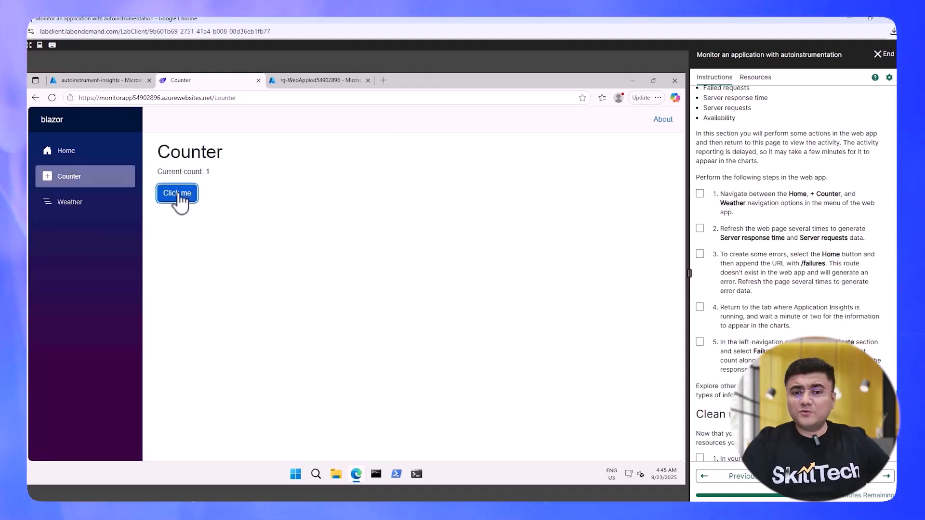
pyautogui.click(177, 194)
pyautogui.click(177, 193)
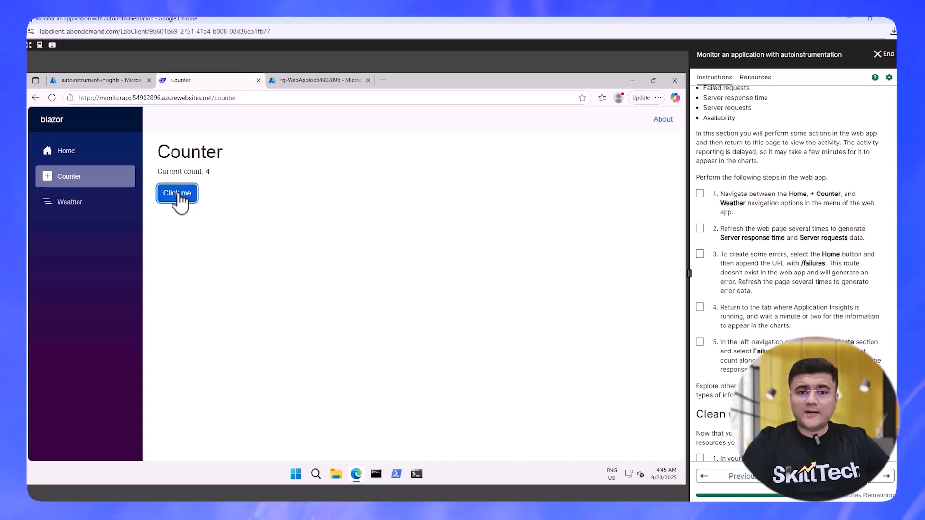
pyautogui.click(123, 82)
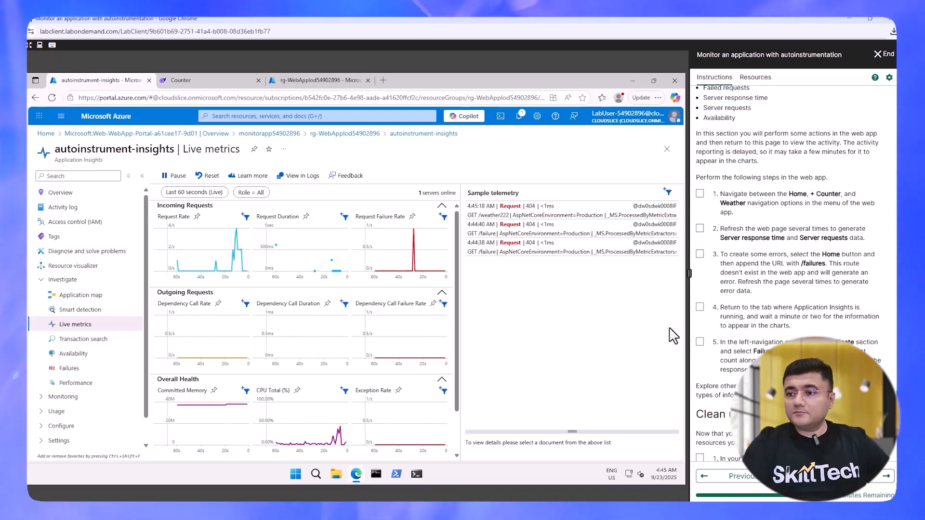
# Step: Open the Application map of autoinstrument-insights and show the web app node's details, including its top failing and slowest requests
pyautogui.scroll(-2, 727, 344)
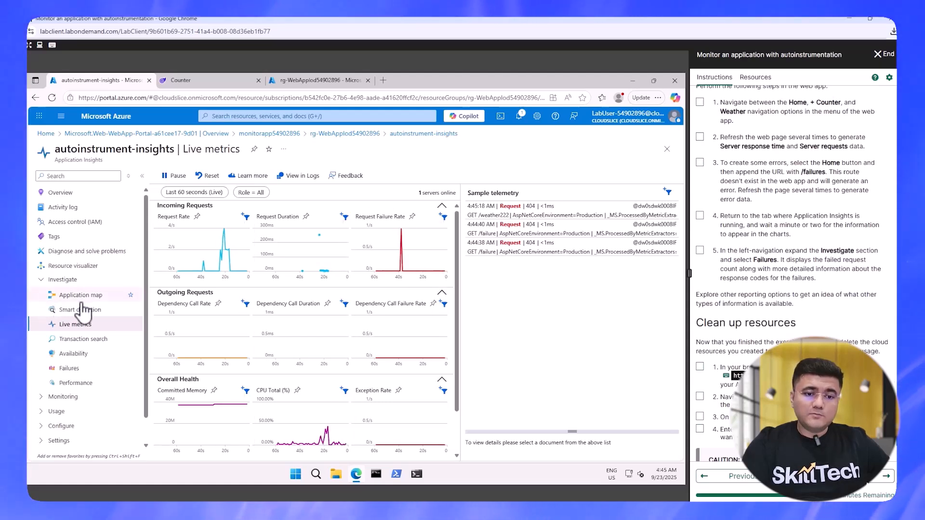
pyautogui.click(81, 296)
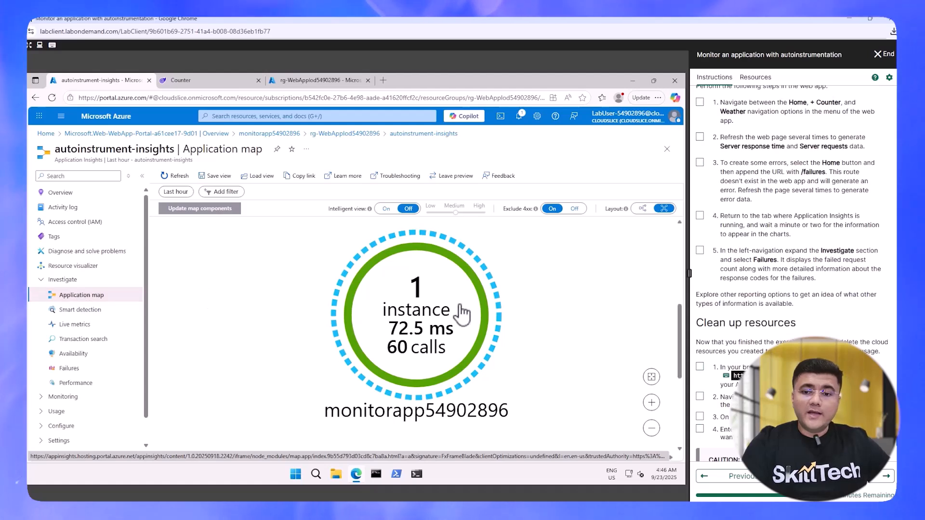
pyautogui.click(431, 307)
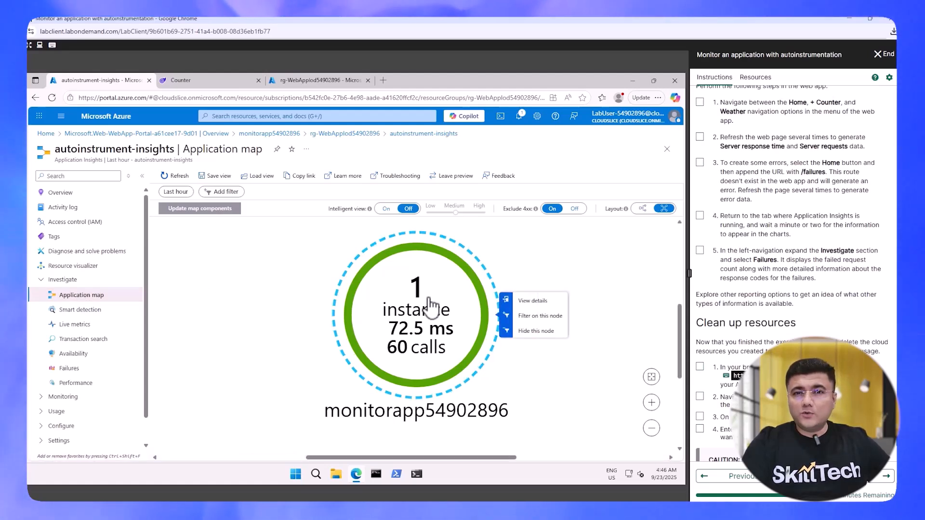
pyautogui.scroll(-3, 424, 322)
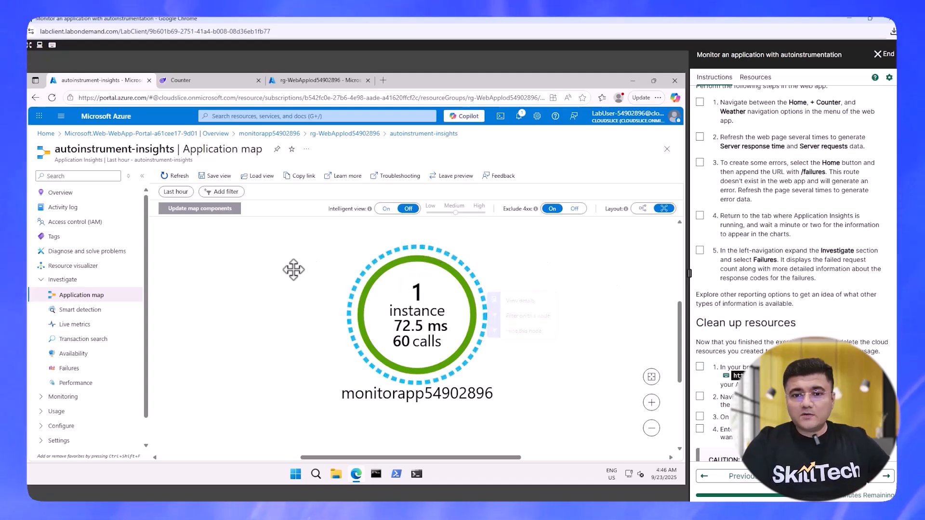
pyautogui.click(412, 321)
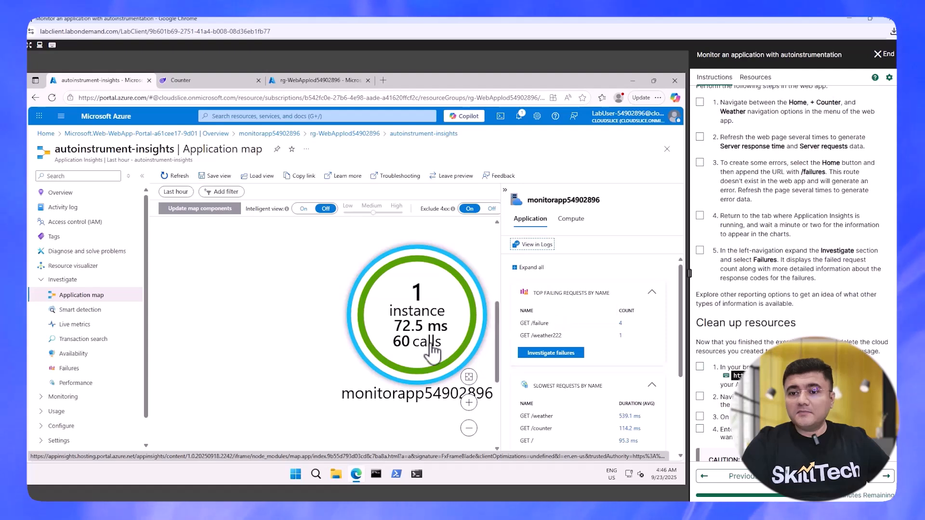
pyautogui.moveTo(423, 343)
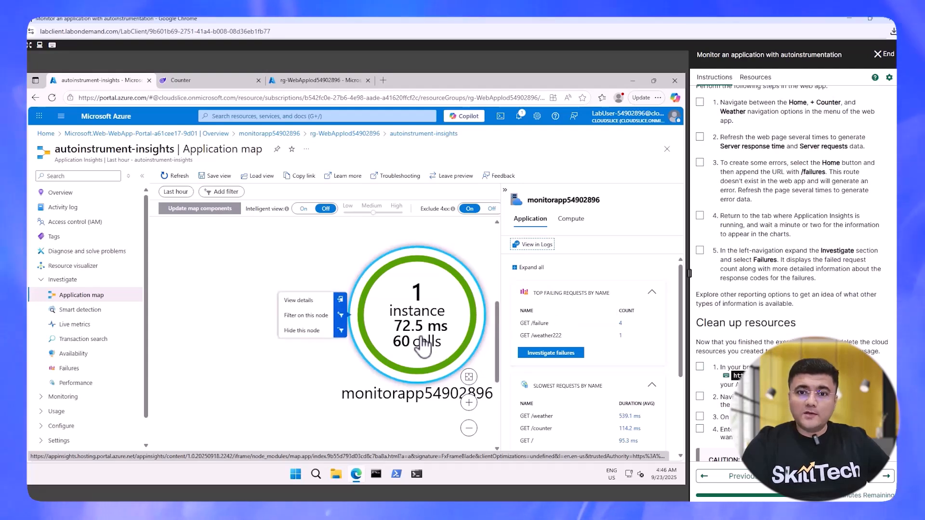